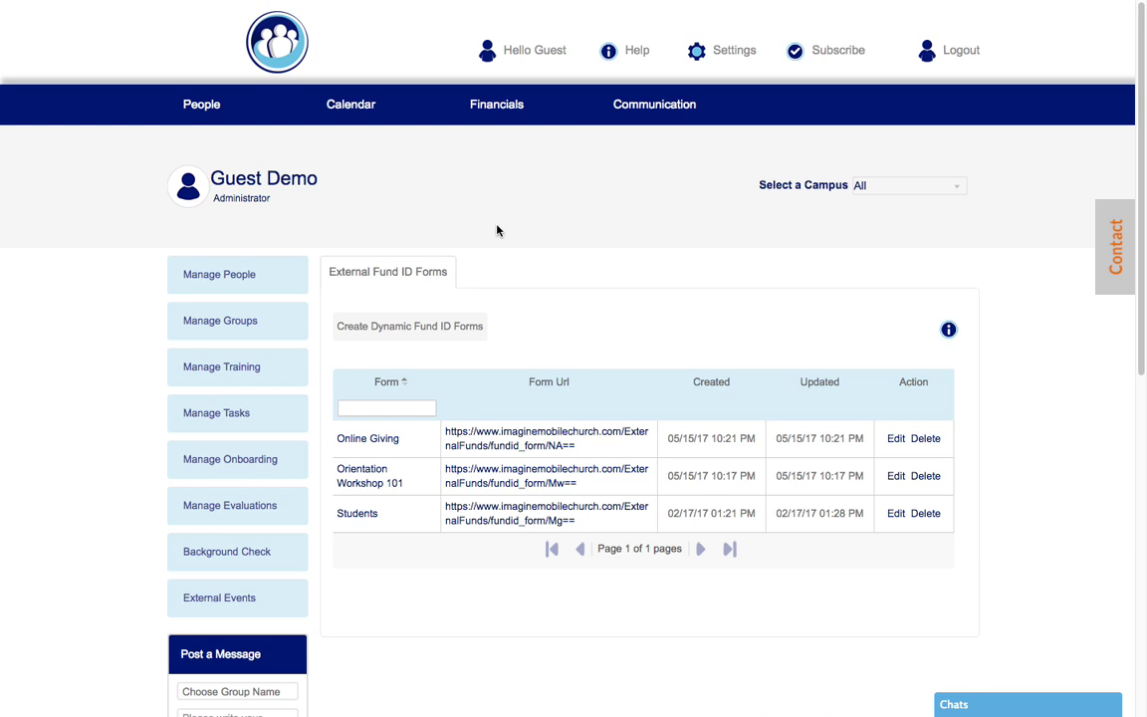
Step: Start a new dynamic fund ID form and title it 'T-Shirt Sale'
{"action": "left_click", "coordinate": [405, 332]}
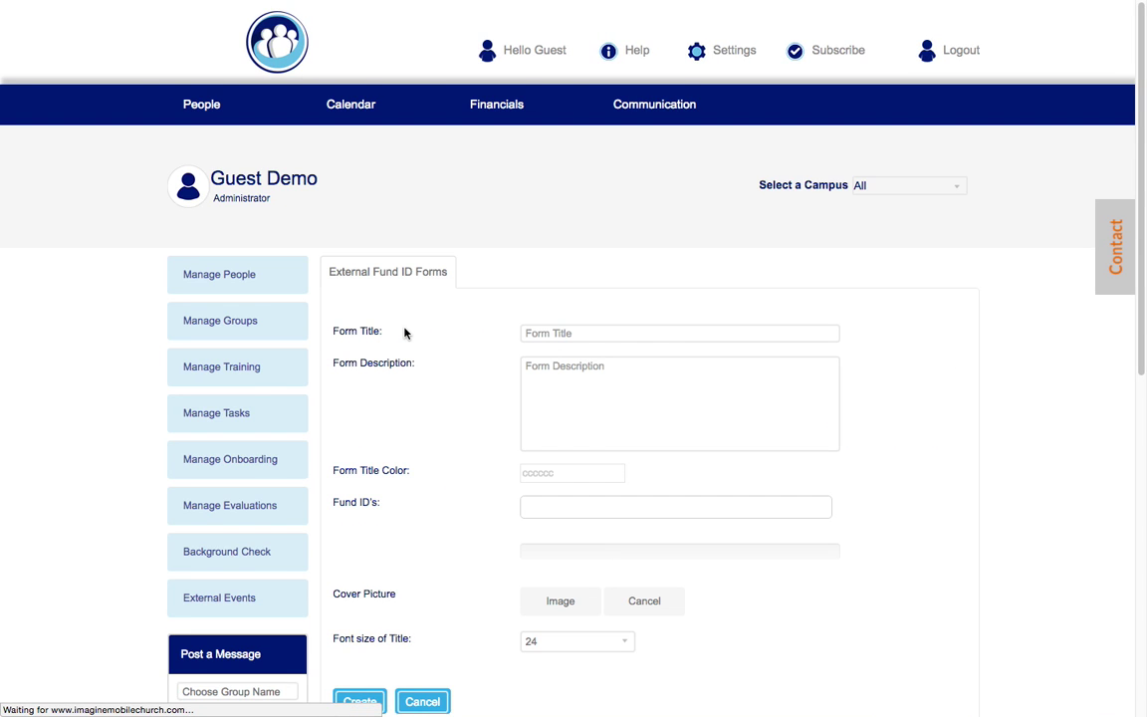
{"action": "scroll", "coordinate": [996, 413], "scroll_direction": "down", "scroll_amount": 2}
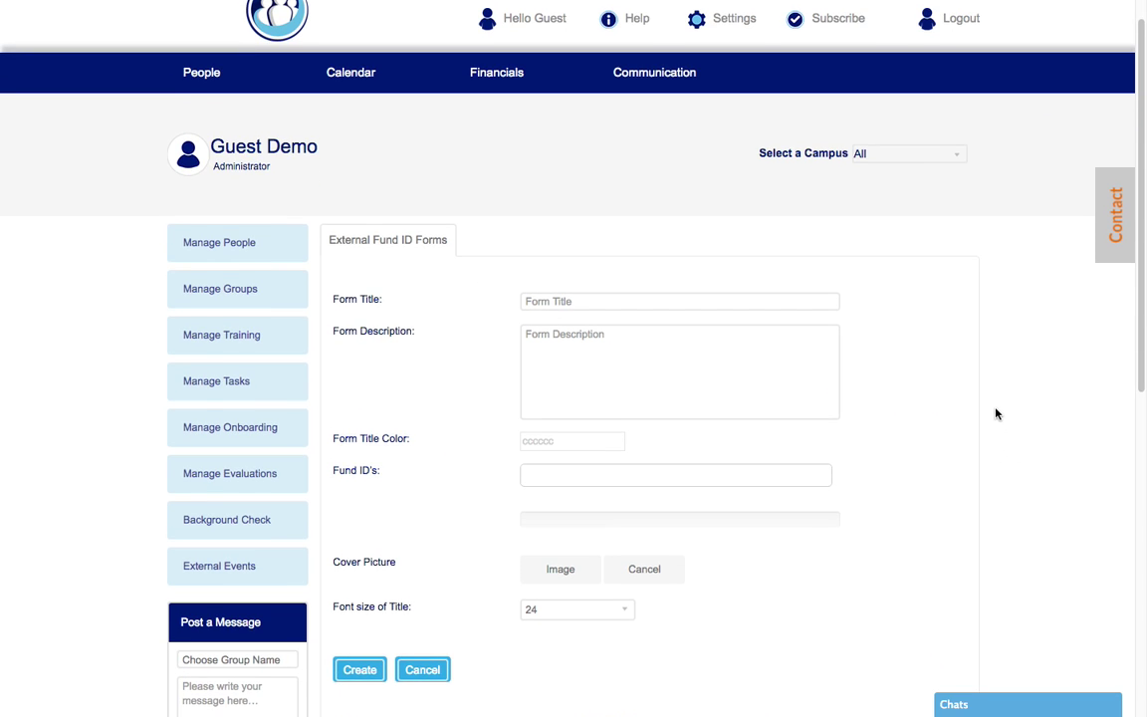
{"action": "left_click", "coordinate": [525, 277]}
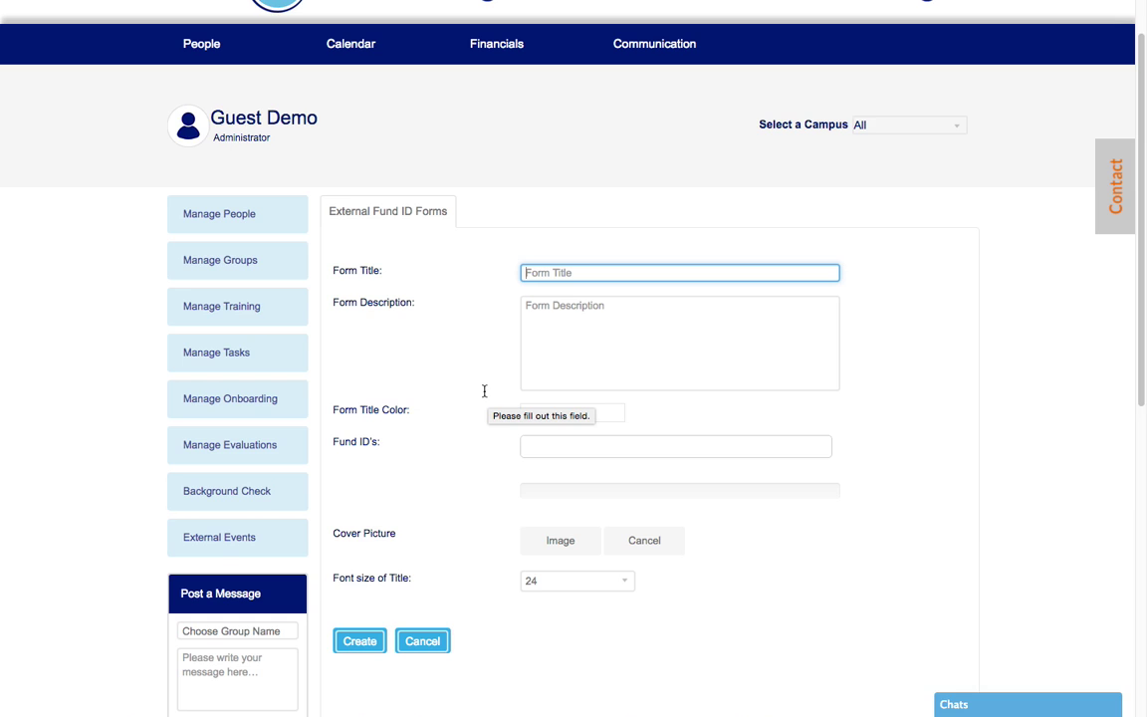
{"action": "type", "text": "T"}
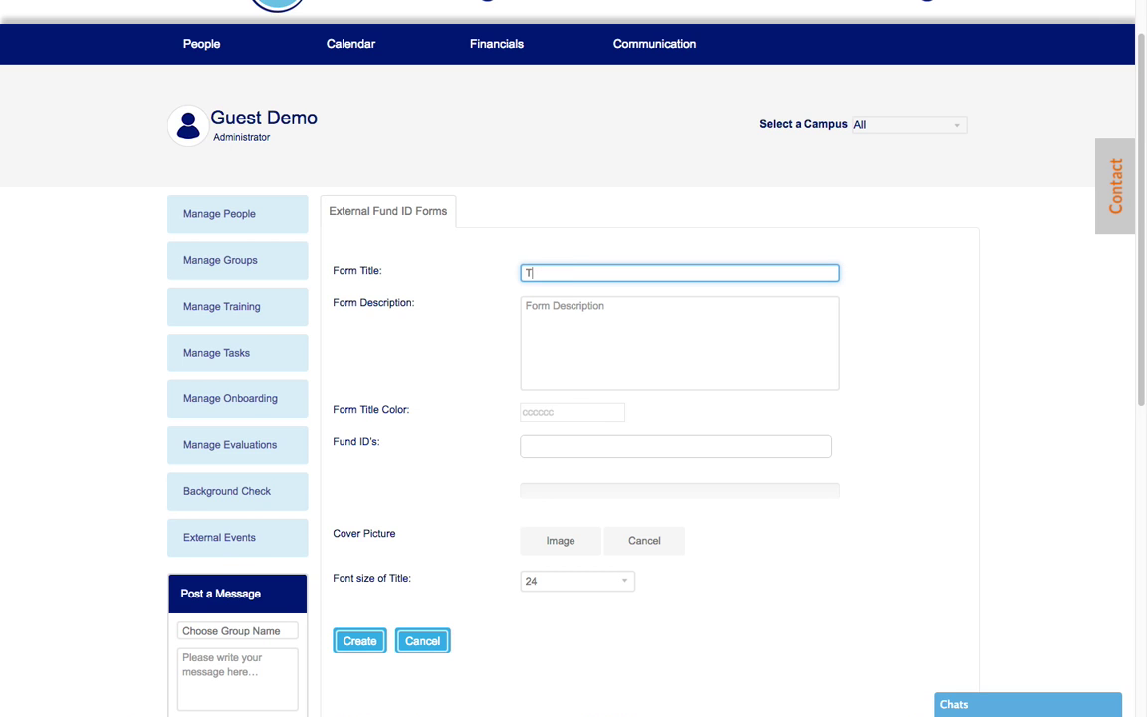
{"action": "type", "text": "-Shirt Sale"}
Step: Enter the description 'All T-Shirts are being sold to raise money for our new banquet'
{"action": "left_click", "coordinate": [622, 327]}
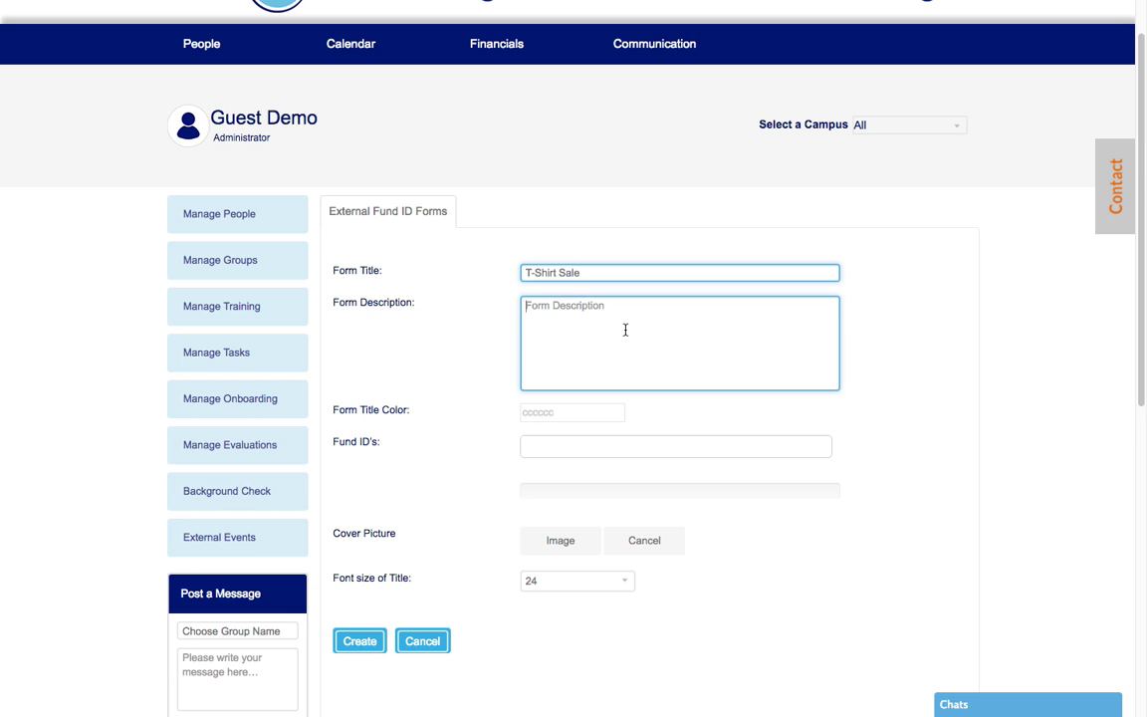
{"action": "type", "text": "All T-Shirts"}
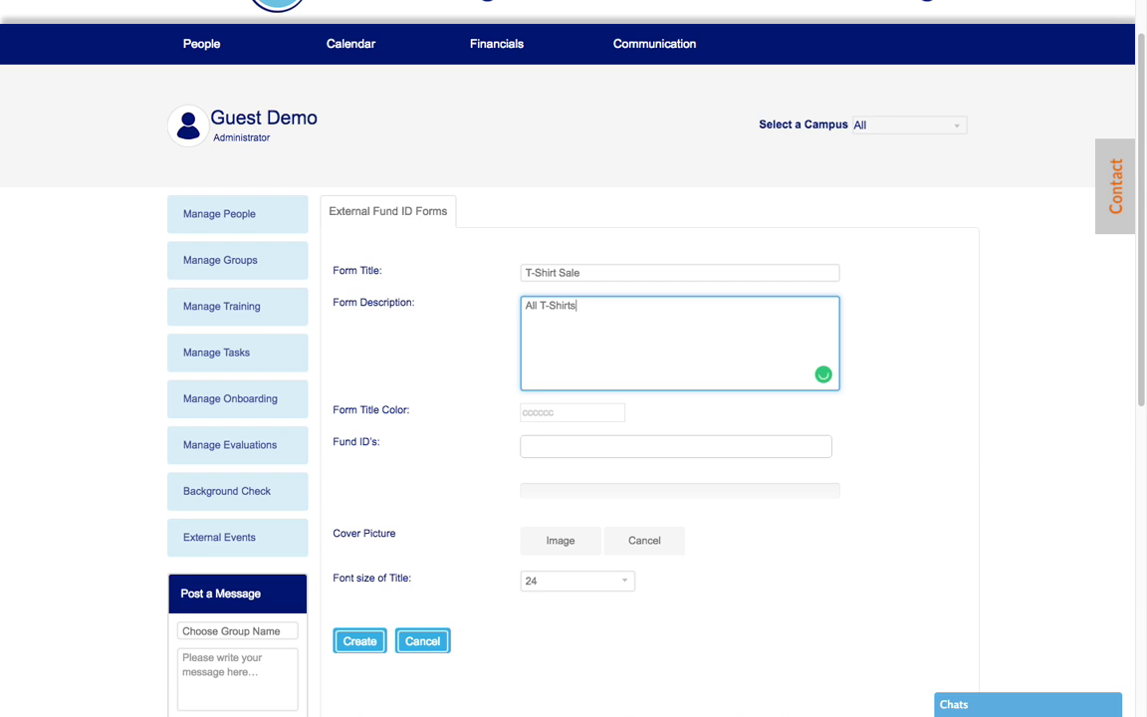
{"action": "type", "text": " are being sold to rasi"}
{"action": "key", "text": "BackSpace"}
{"action": "type", "text": "ise mon"}
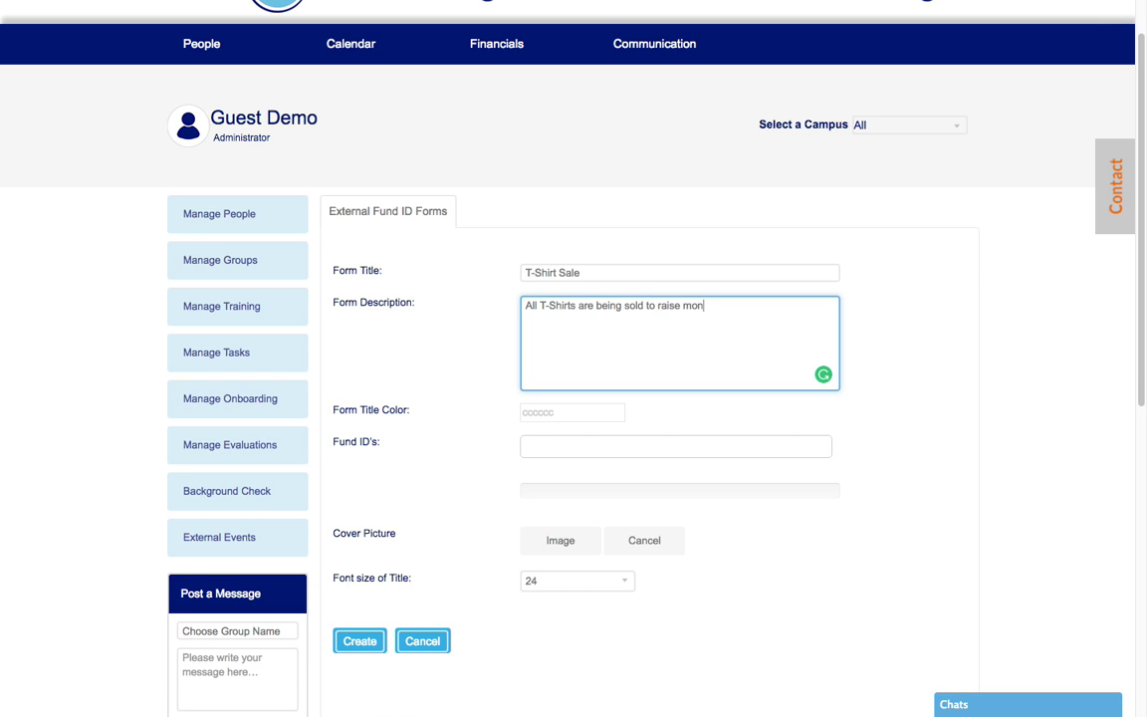
{"action": "type", "text": "ey for our new banquet."}
Step: Set the form title colour to red, ea2929
{"action": "left_click", "coordinate": [542, 411]}
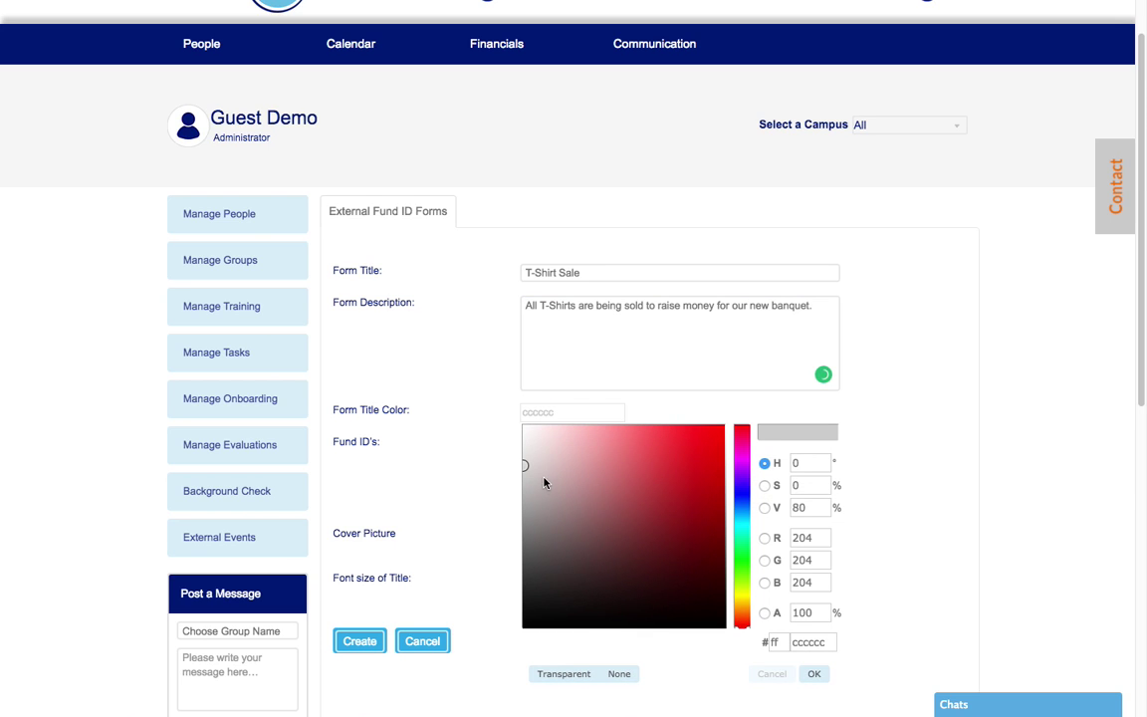
{"action": "left_click", "coordinate": [657, 449]}
{"action": "left_click", "coordinate": [690, 441]}
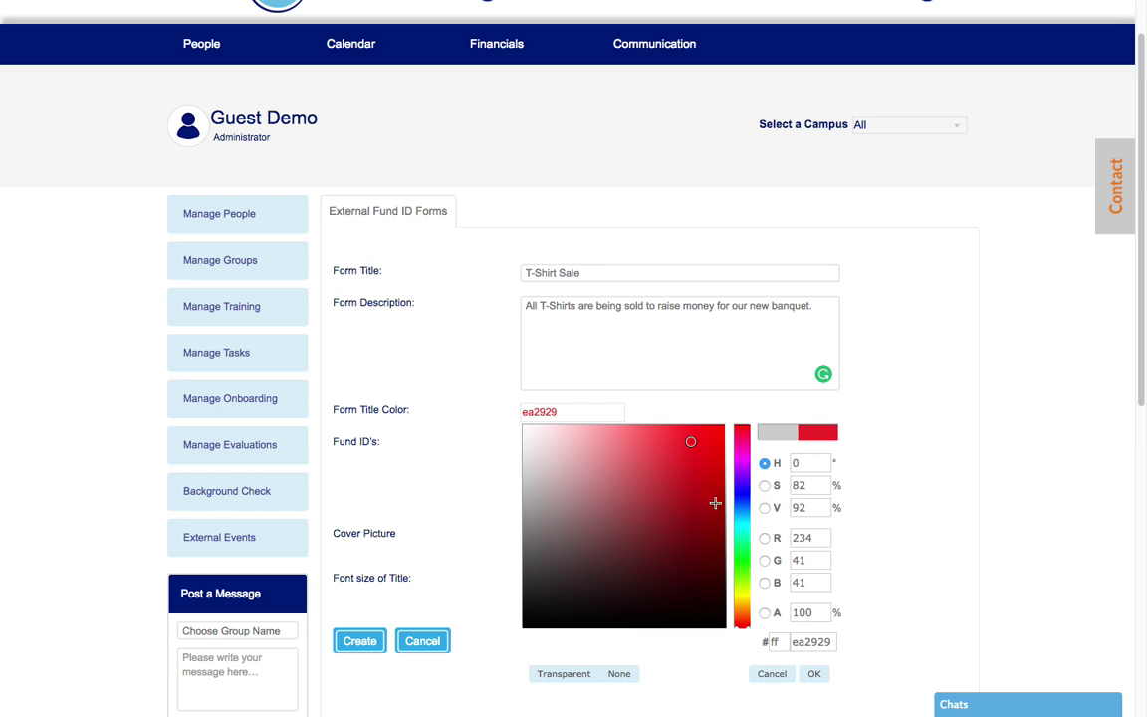
{"action": "left_click", "coordinate": [814, 674]}
Step: Attach the Special Projects fund ID to the form
{"action": "left_click", "coordinate": [576, 446]}
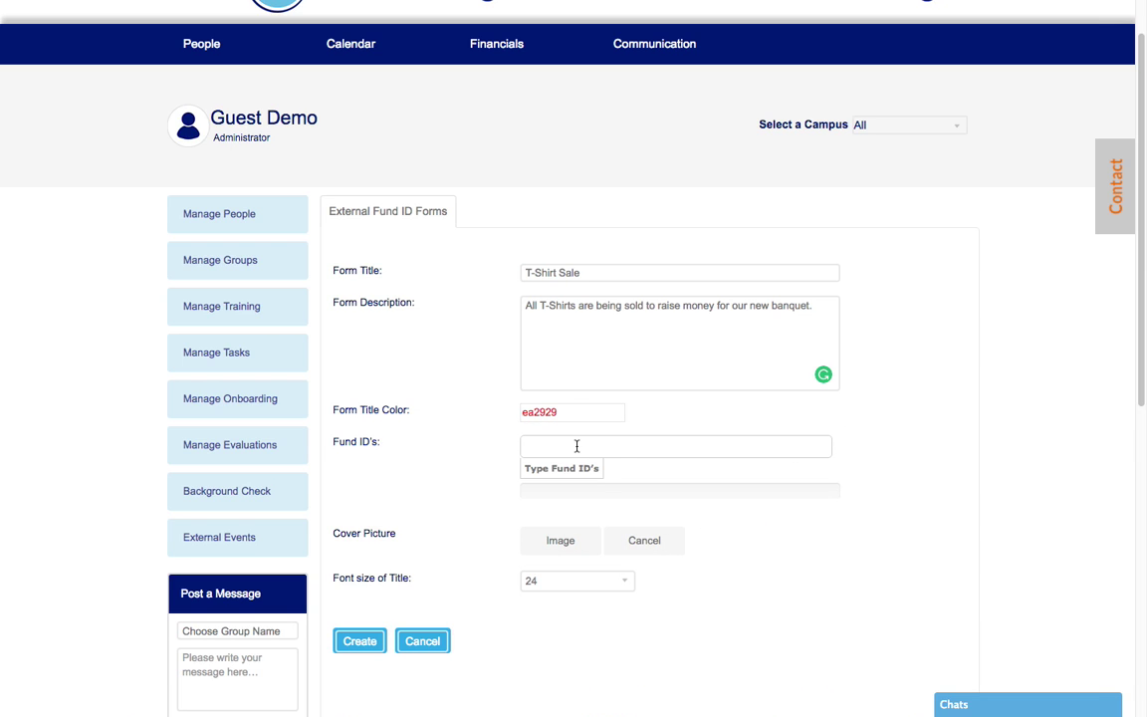
{"action": "type", "text": "spe"}
{"action": "key", "text": "Return"}
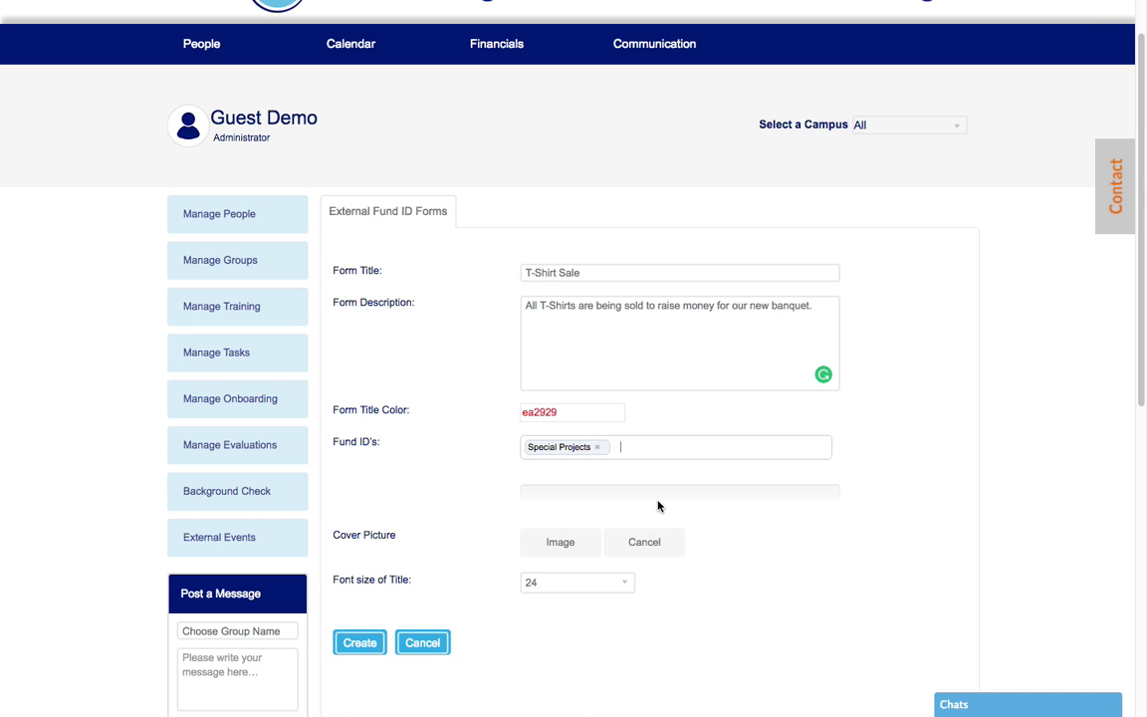
Step: Add a description line asking for minimum donations of $25.00 per person
{"action": "left_click", "coordinate": [787, 311]}
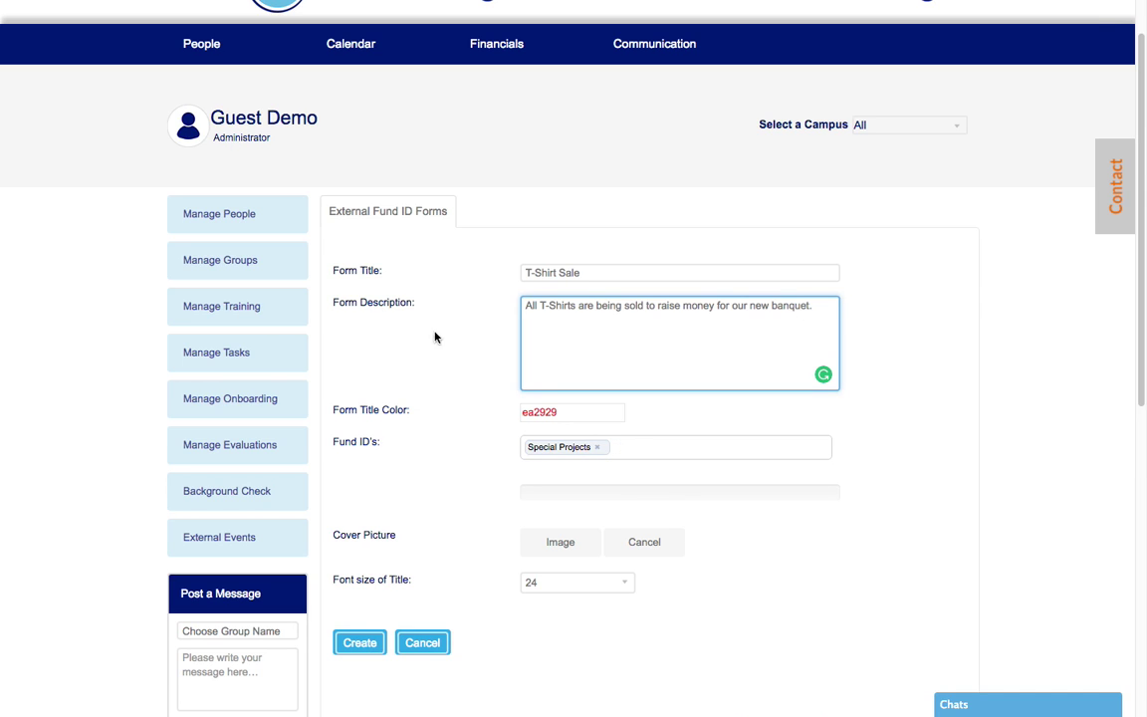
{"action": "left_click", "coordinate": [815, 307]}
{"action": "key", "text": "Return"}
{"action": "type", "text": "We are asking for donation"}
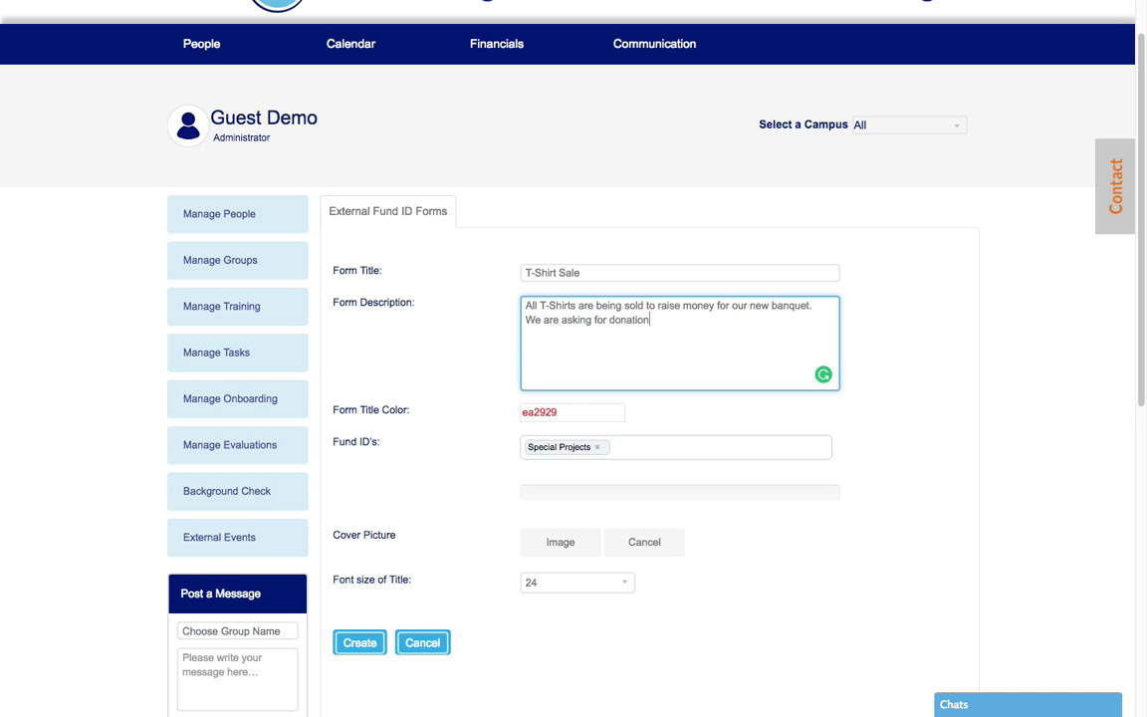
{"action": "type", "text": "s of $25.00 per person at a mi"}
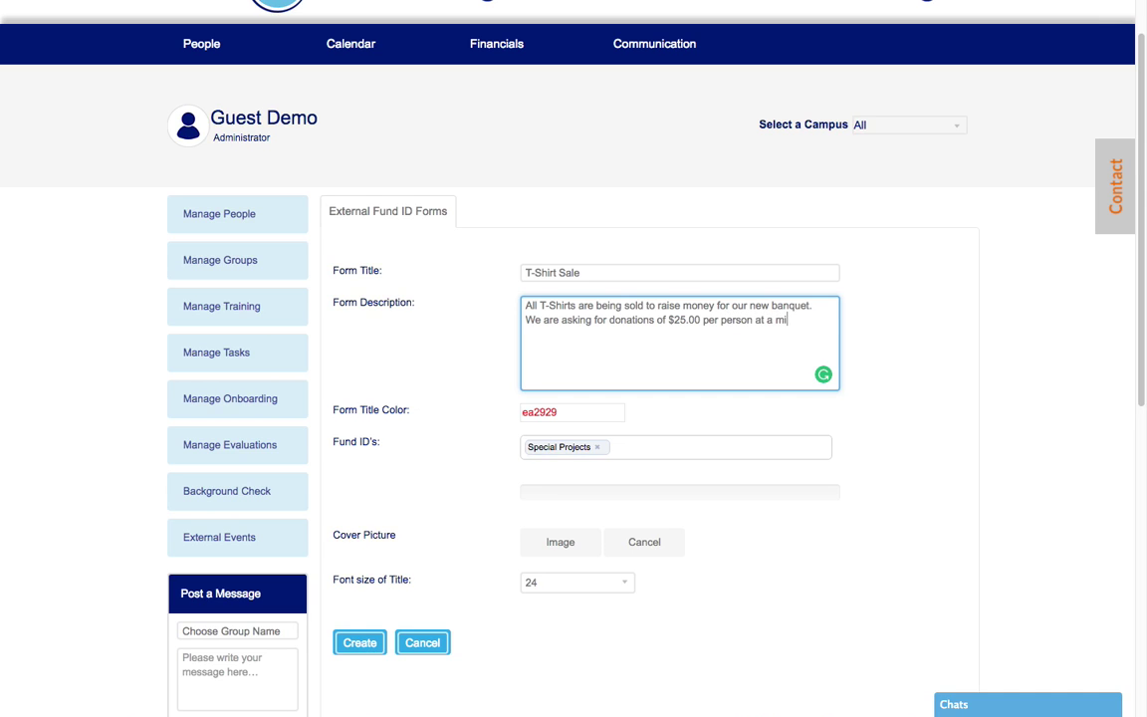
{"action": "type", "text": "nimum to support this gr"}
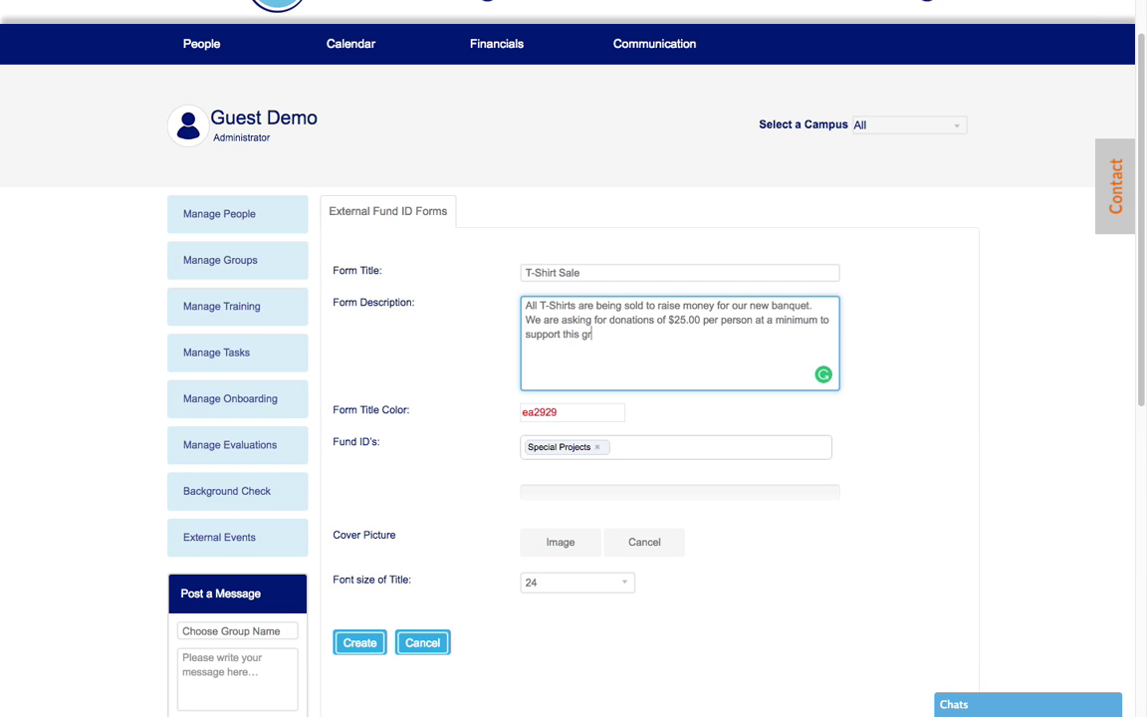
{"action": "type", "text": "eat event."}
Step: Set the title font size to 36 and create the form
{"action": "left_click", "coordinate": [551, 586]}
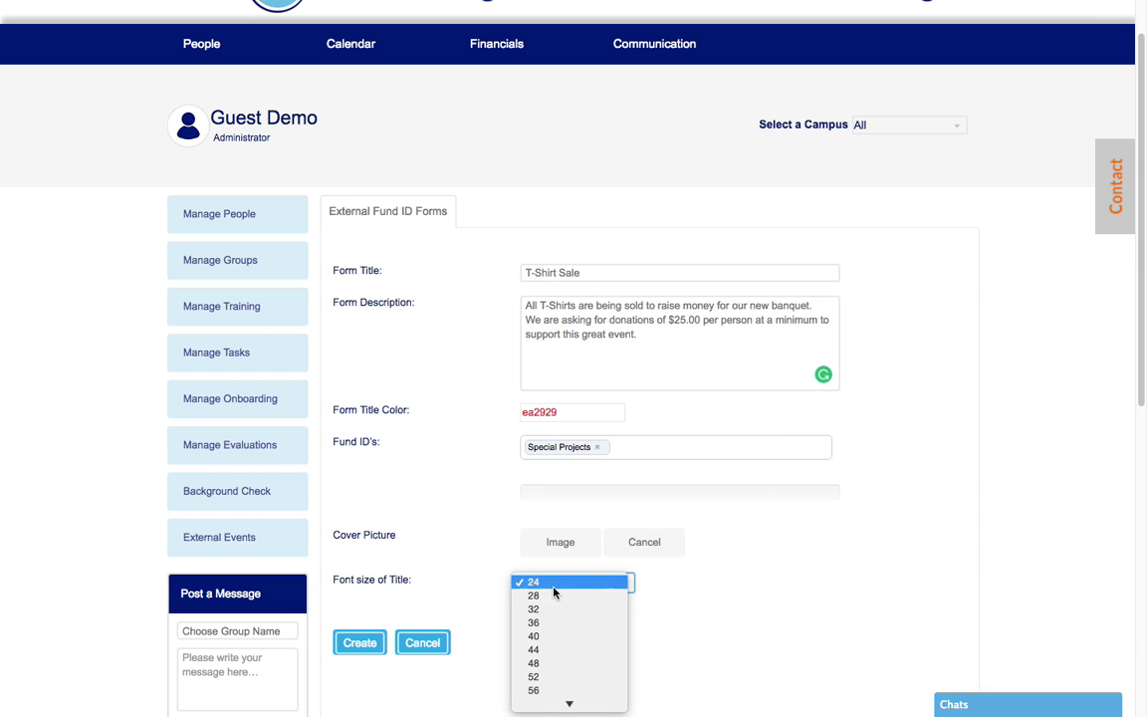
{"action": "left_click", "coordinate": [553, 624]}
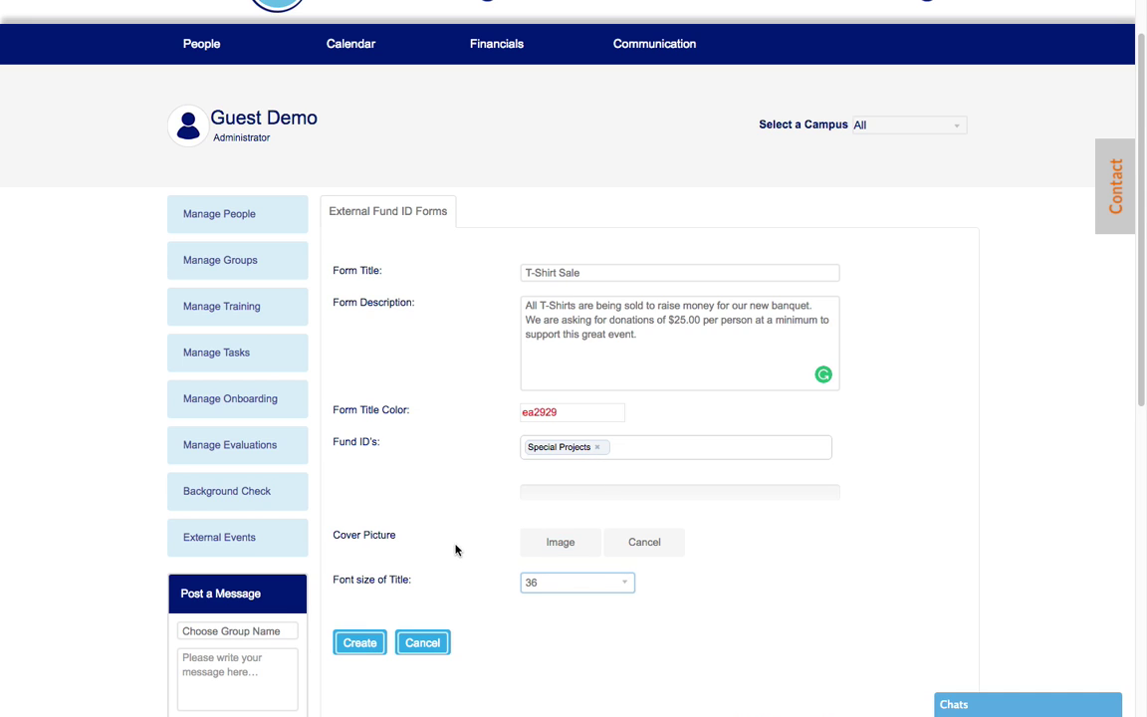
{"action": "left_click", "coordinate": [362, 653]}
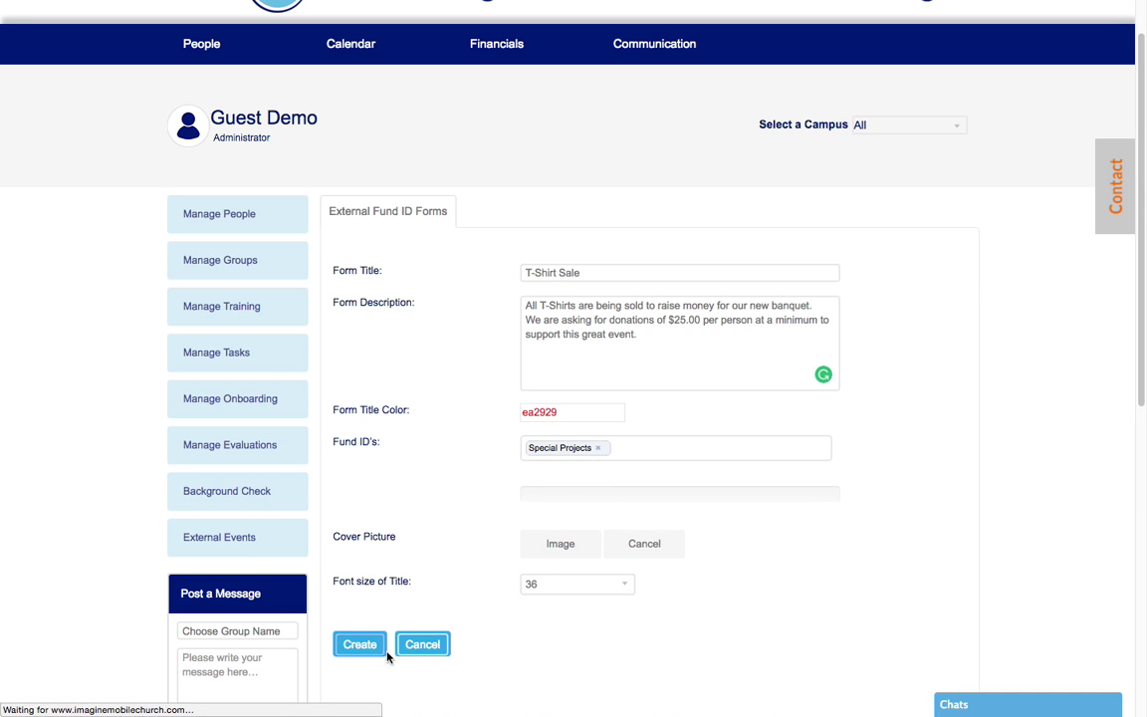
Step: Find the T-Shirt Sale row in the fund ID forms table and open its payment page link
{"action": "left_click", "coordinate": [399, 645]}
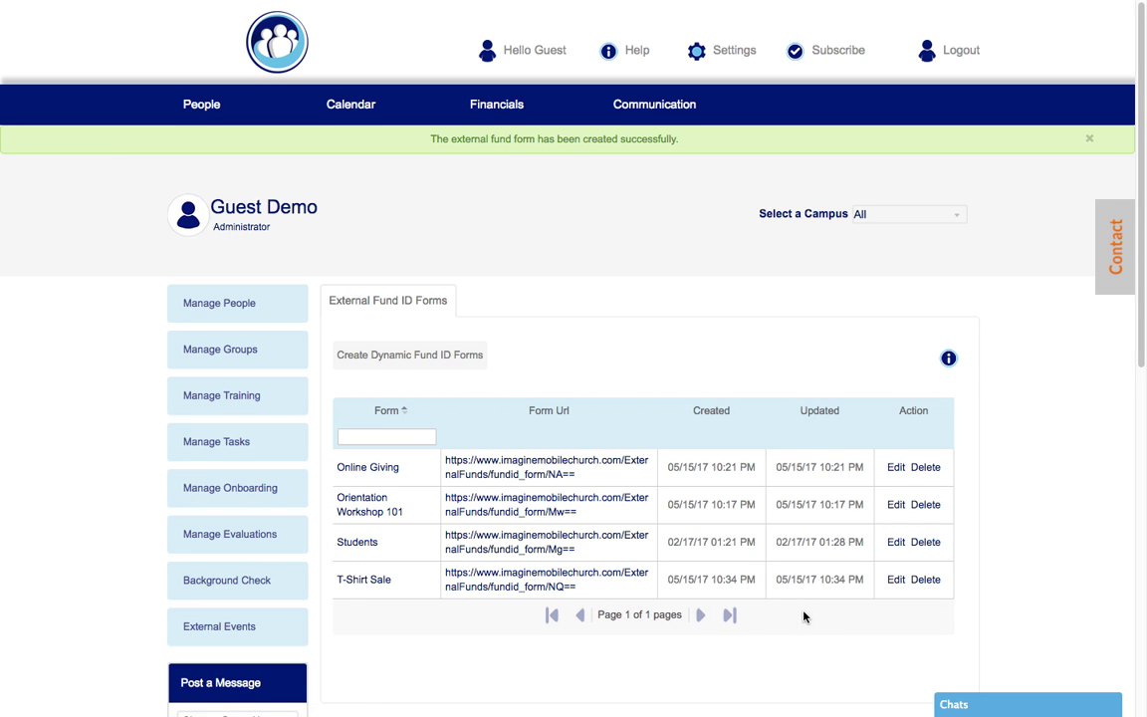
{"action": "scroll", "coordinate": [751, 639], "scroll_direction": "down", "scroll_amount": 1}
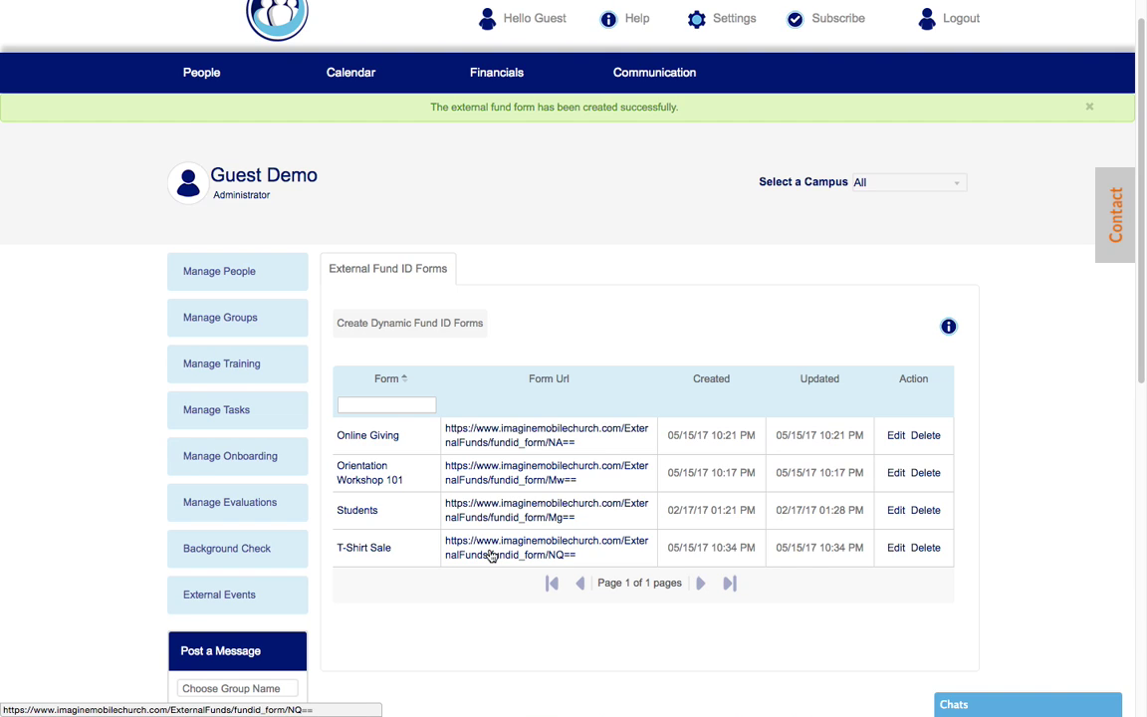
{"action": "scroll", "coordinate": [490, 556], "scroll_direction": "up", "scroll_amount": 1}
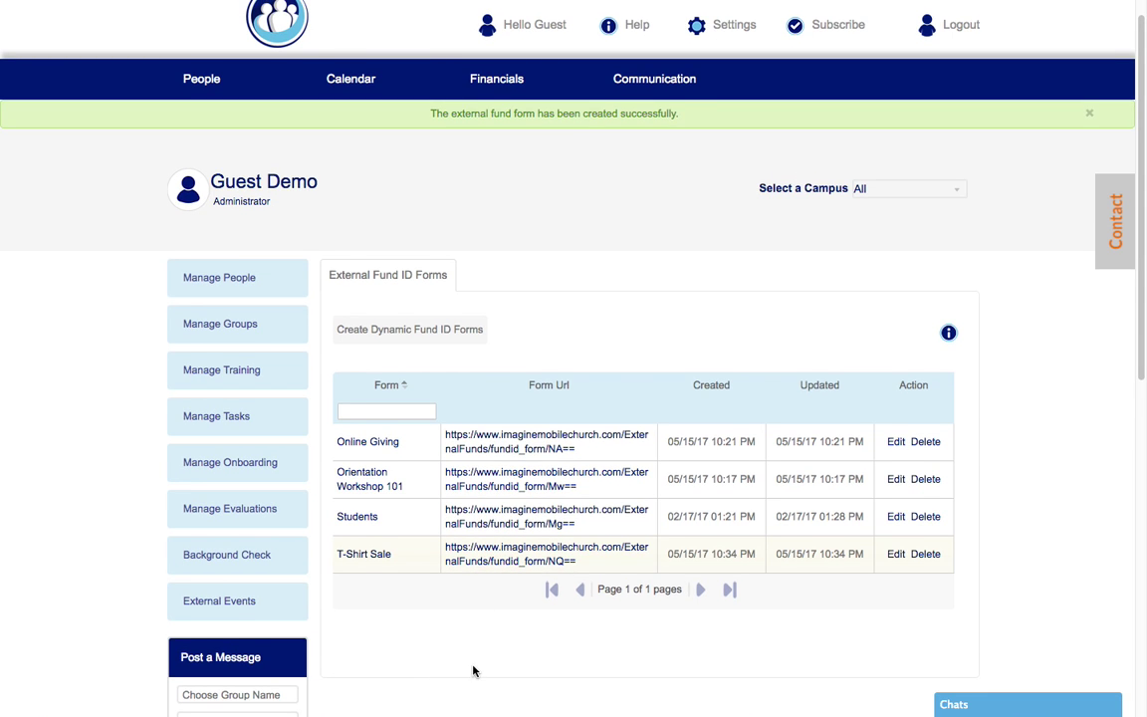
{"action": "scroll", "coordinate": [474, 665], "scroll_direction": "up", "scroll_amount": 2}
{"action": "left_click", "coordinate": [498, 575]}
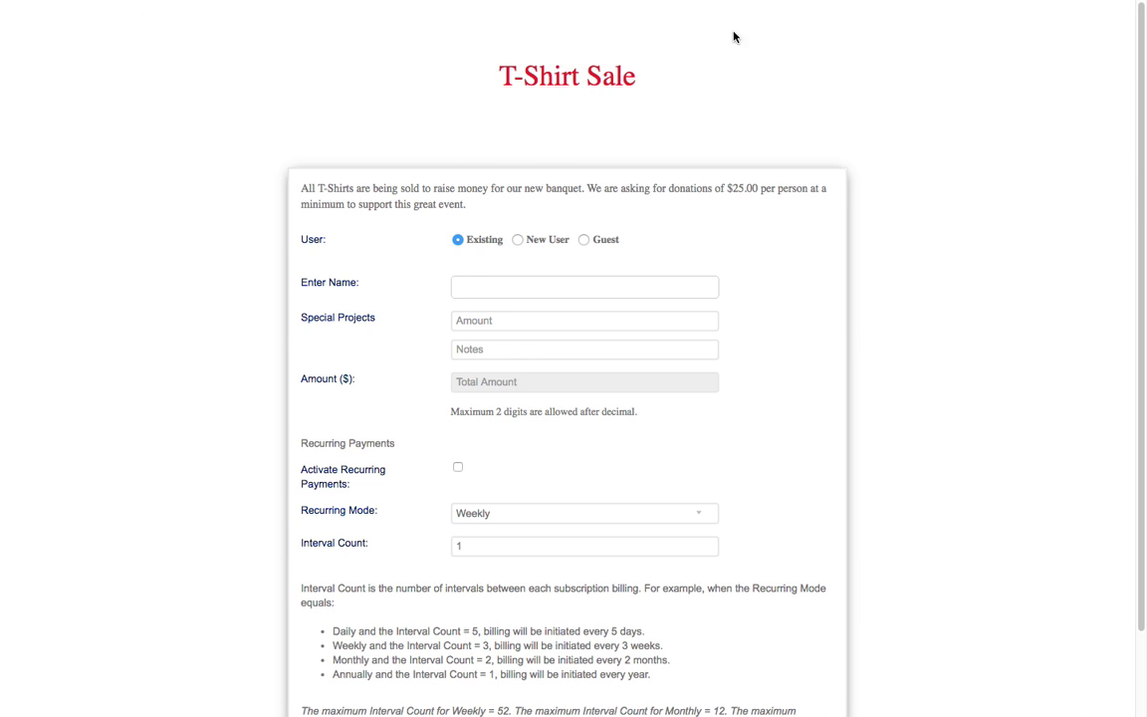
Step: Look up a member by typing 'm', select the first match, then remove it
{"action": "scroll", "coordinate": [937, 199], "scroll_direction": "down", "scroll_amount": 2}
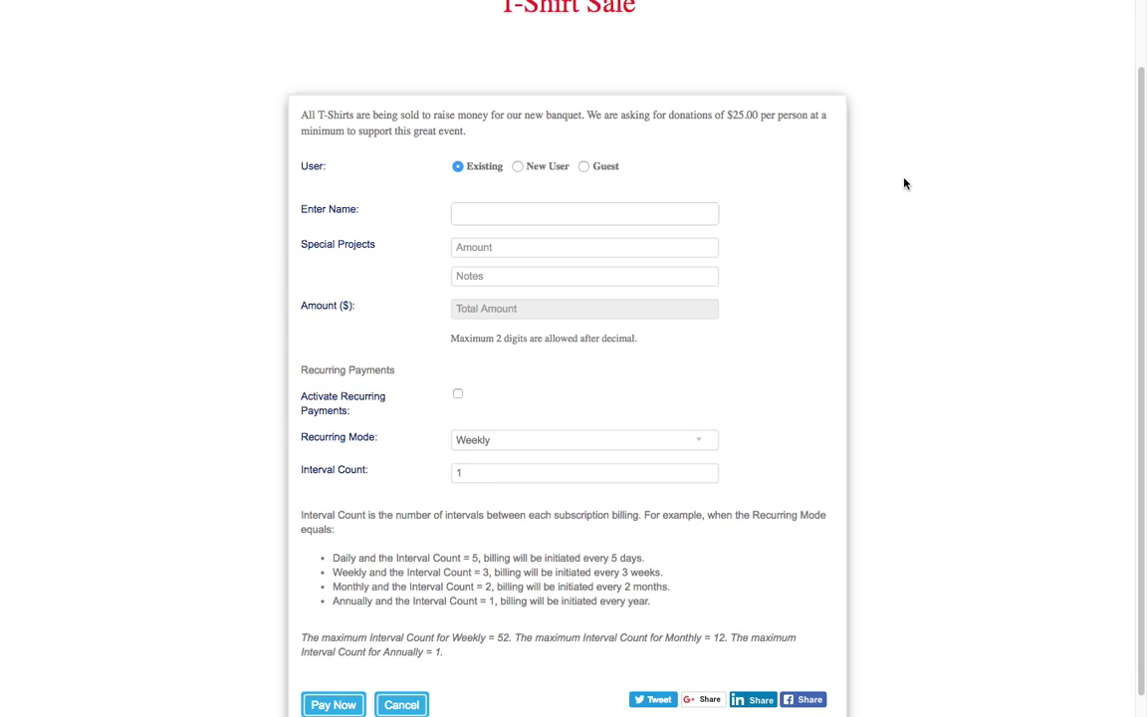
{"action": "left_click", "coordinate": [462, 211]}
{"action": "type", "text": "m"}
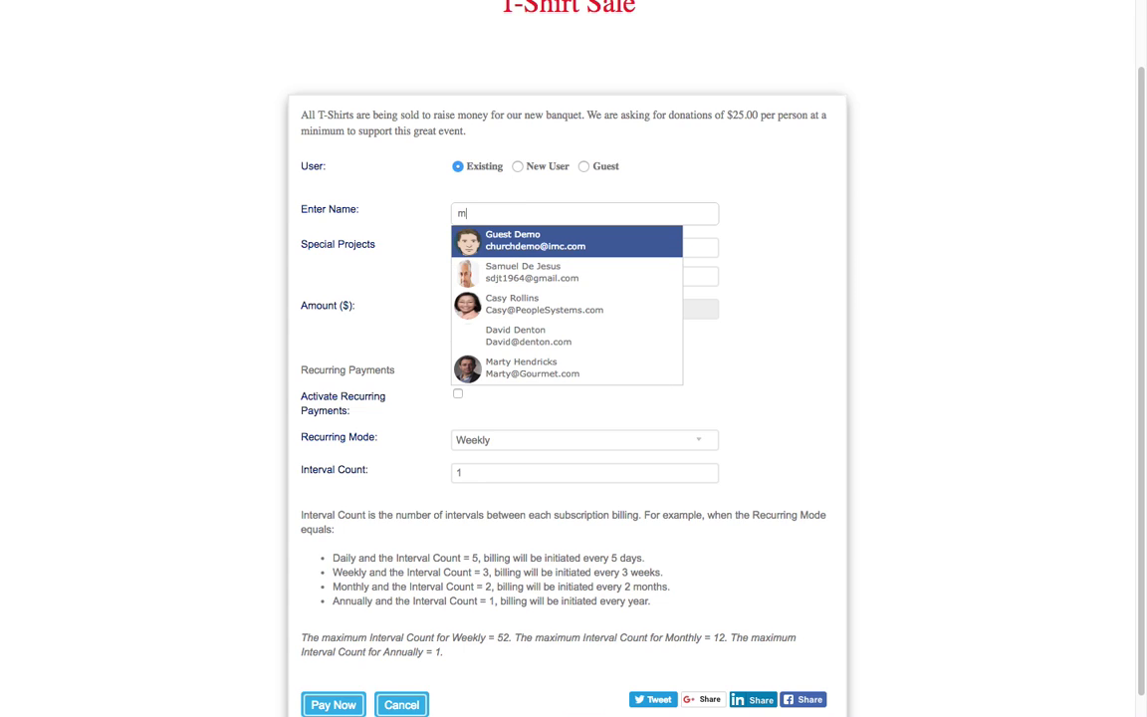
{"action": "key", "text": "Return"}
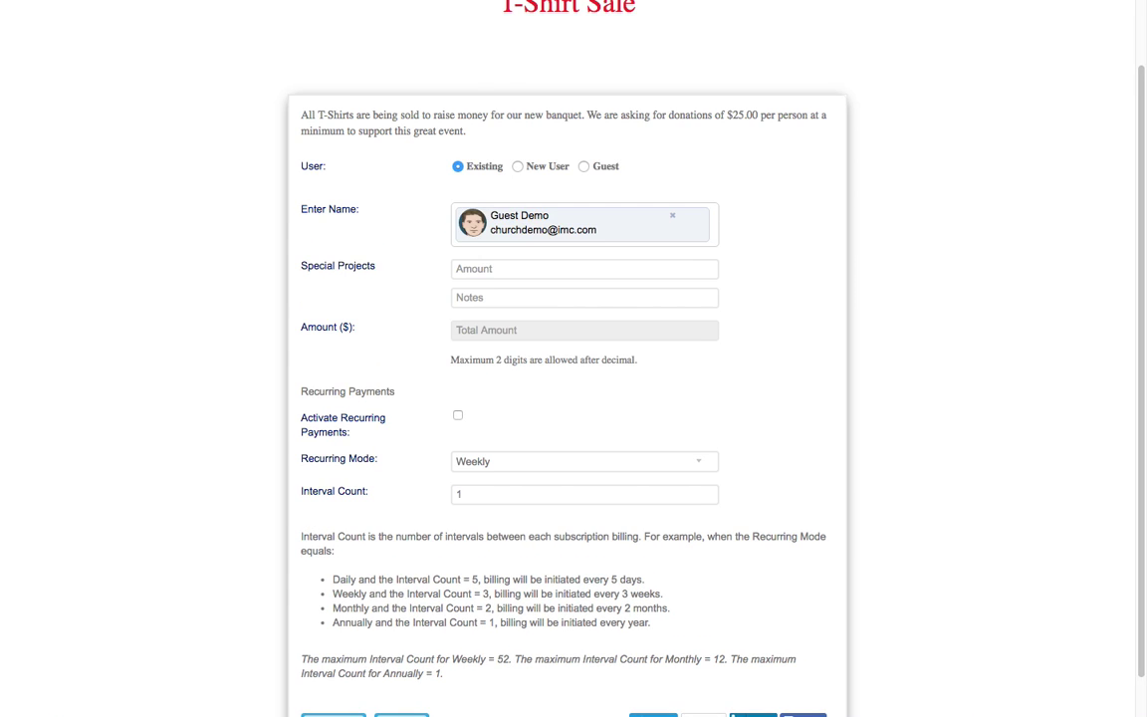
{"action": "left_click", "coordinate": [673, 216]}
Step: Switch the payer option to New User, then to Guest
{"action": "left_click", "coordinate": [519, 167]}
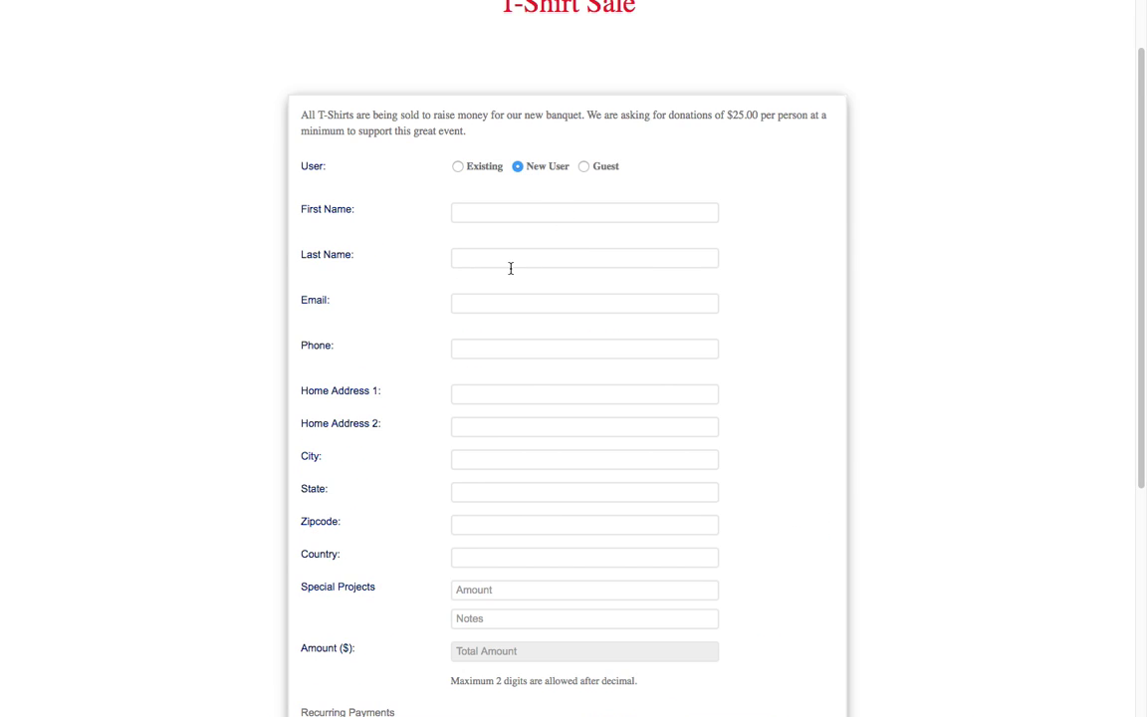
{"action": "scroll", "coordinate": [506, 264], "scroll_direction": "down", "scroll_amount": 2}
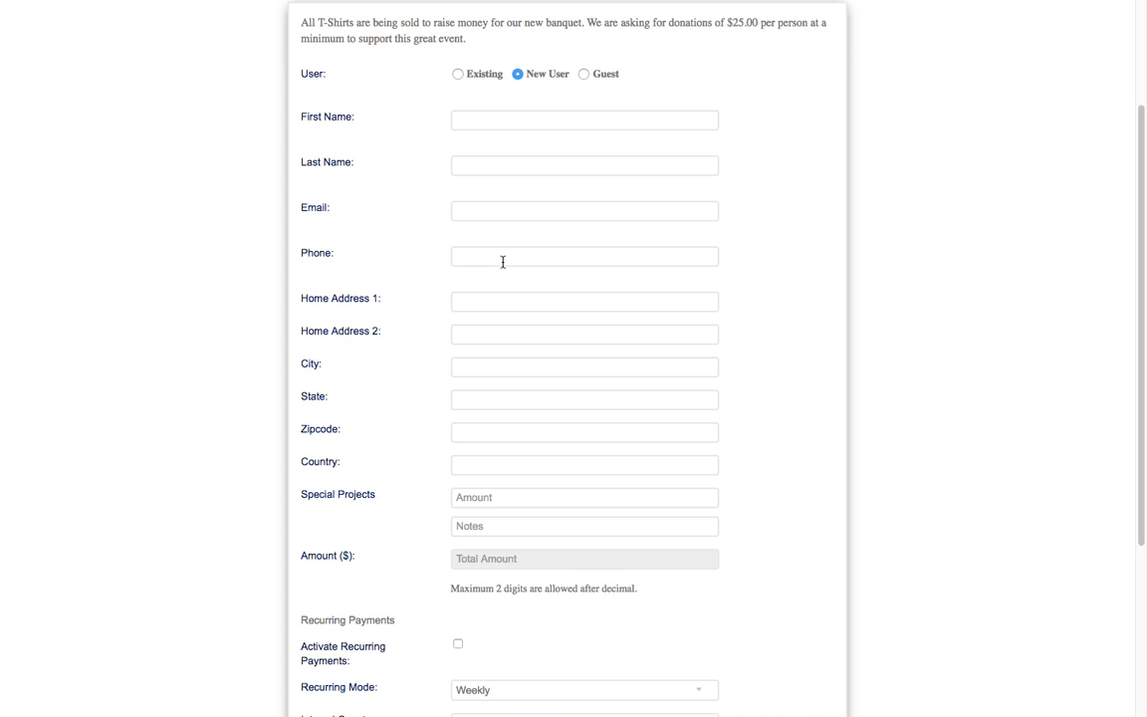
{"action": "left_click", "coordinate": [584, 76]}
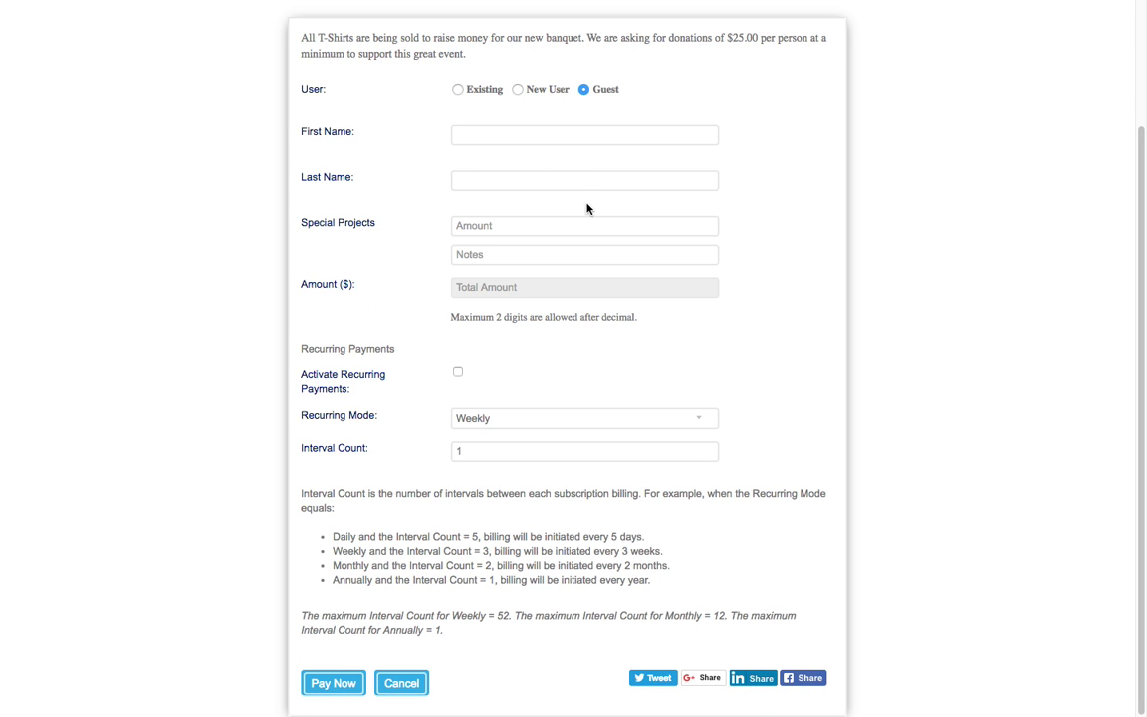
Step: Enter 25.00 as the Special Projects donation amount
{"action": "left_click", "coordinate": [463, 228]}
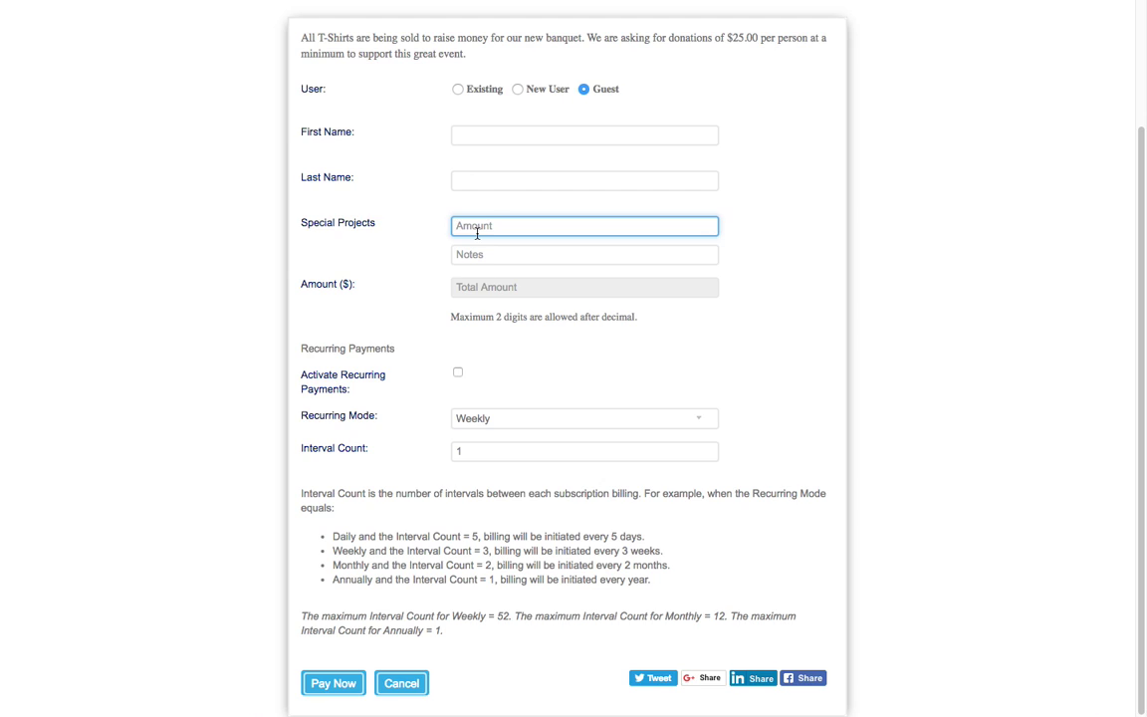
{"action": "type", "text": "25.00"}
{"action": "left_click", "coordinate": [478, 253]}
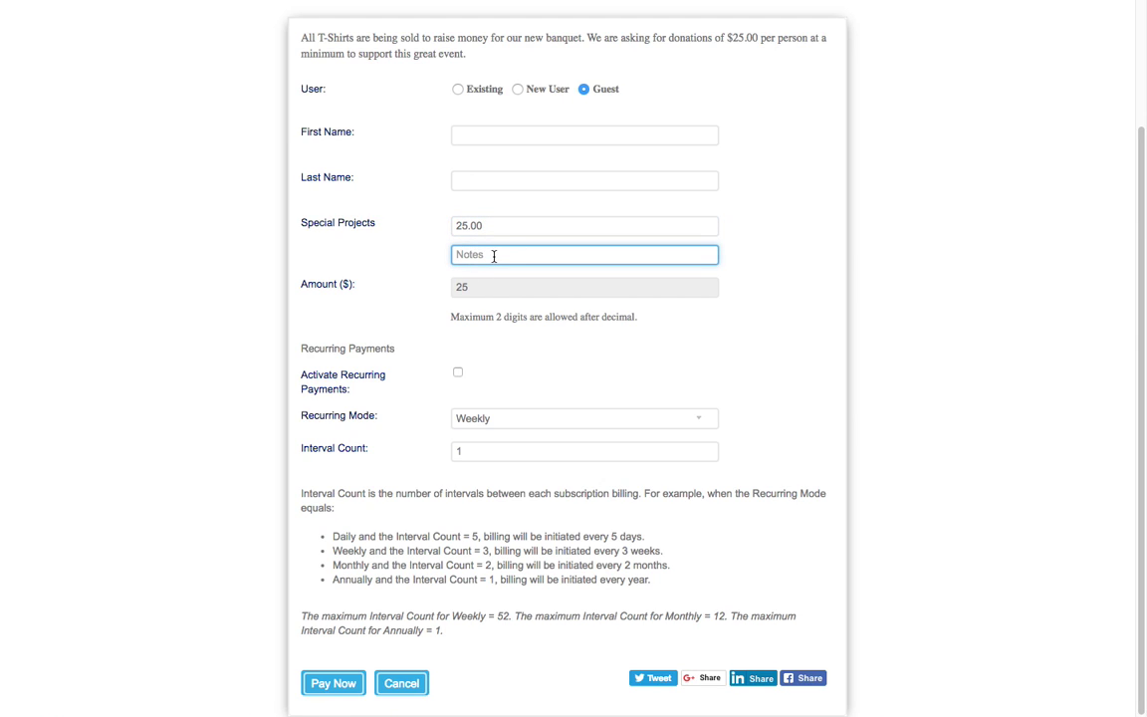
Step: Toggle recurring payments on and off, try Pay Now to see validation, and begin the guest's first name
{"action": "left_click", "coordinate": [457, 374]}
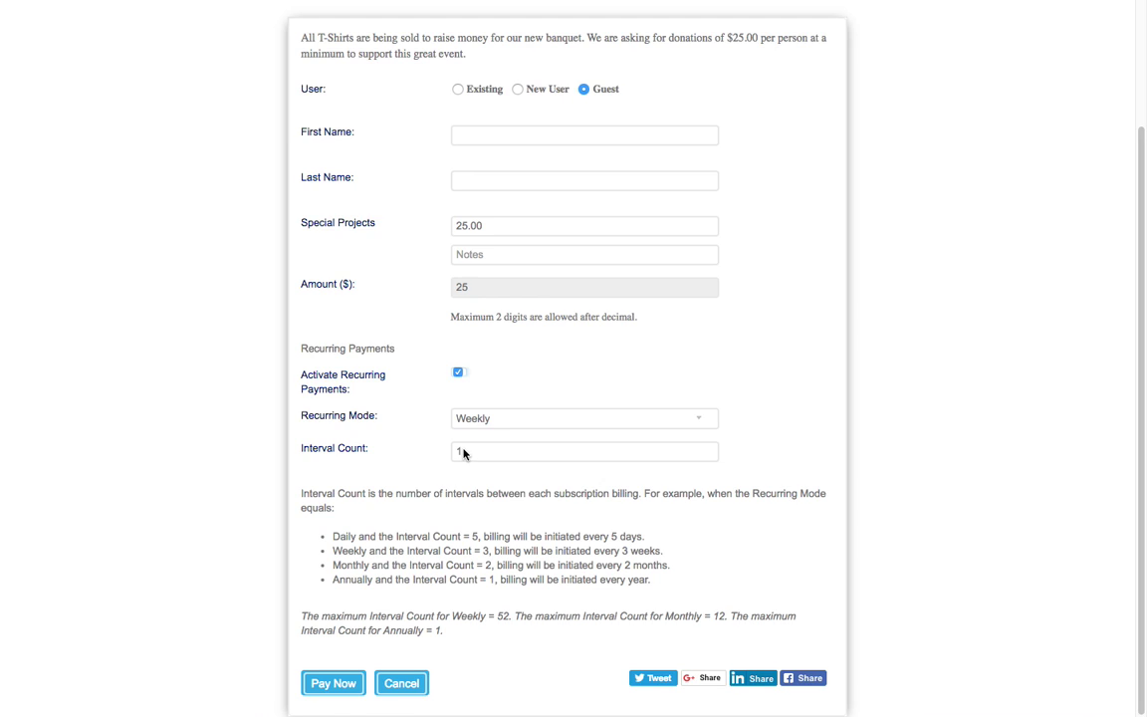
{"action": "left_click", "coordinate": [458, 372]}
{"action": "left_click", "coordinate": [345, 685]}
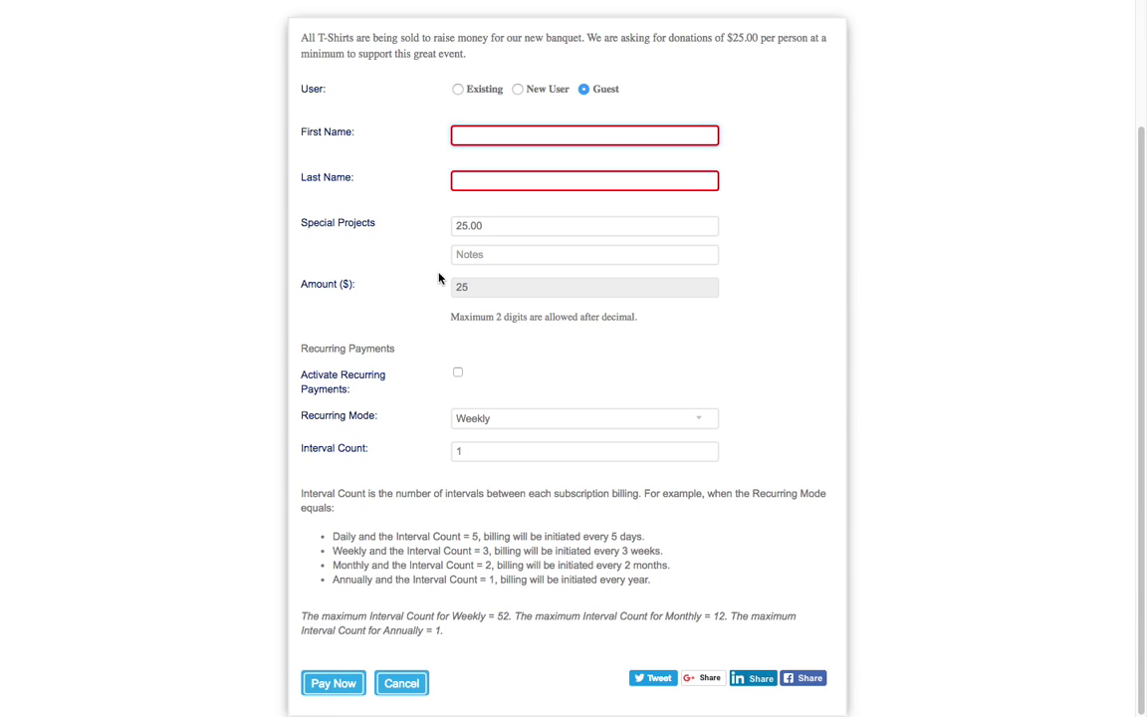
{"action": "type", "text": "Mark"}
Step: Enter the guest's last name and submit to open the $25.00 Stripe card checkout
{"action": "left_click", "coordinate": [487, 183]}
{"action": "type", "text": "Conter"}
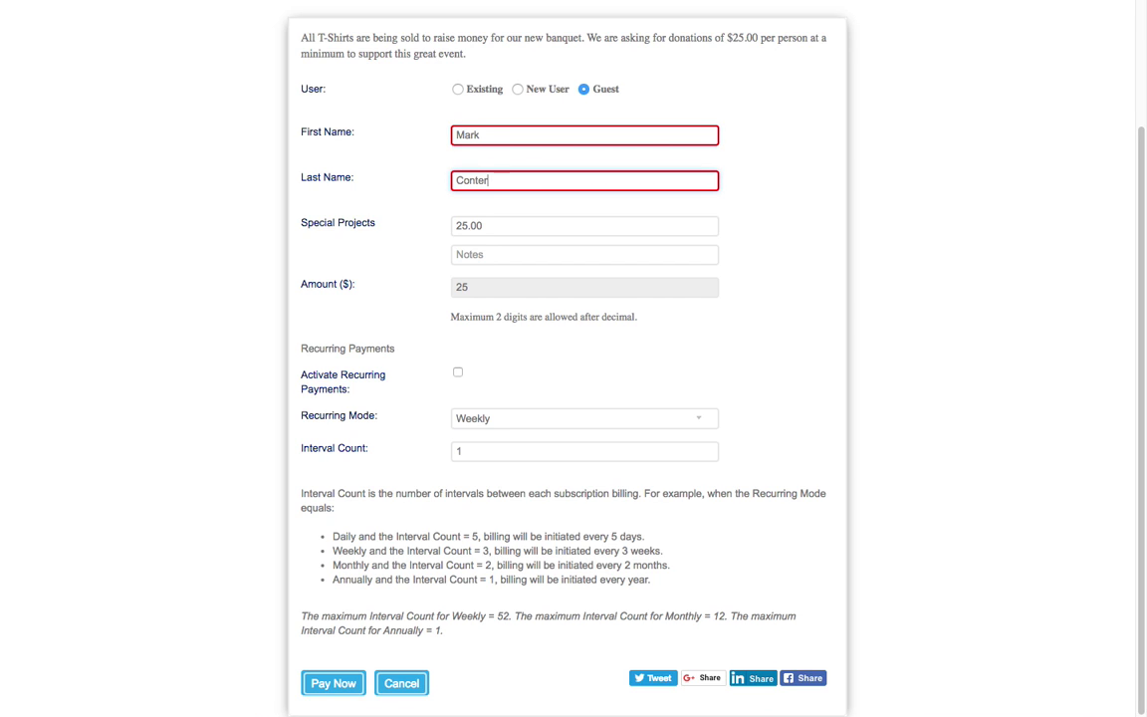
{"action": "left_click", "coordinate": [339, 683]}
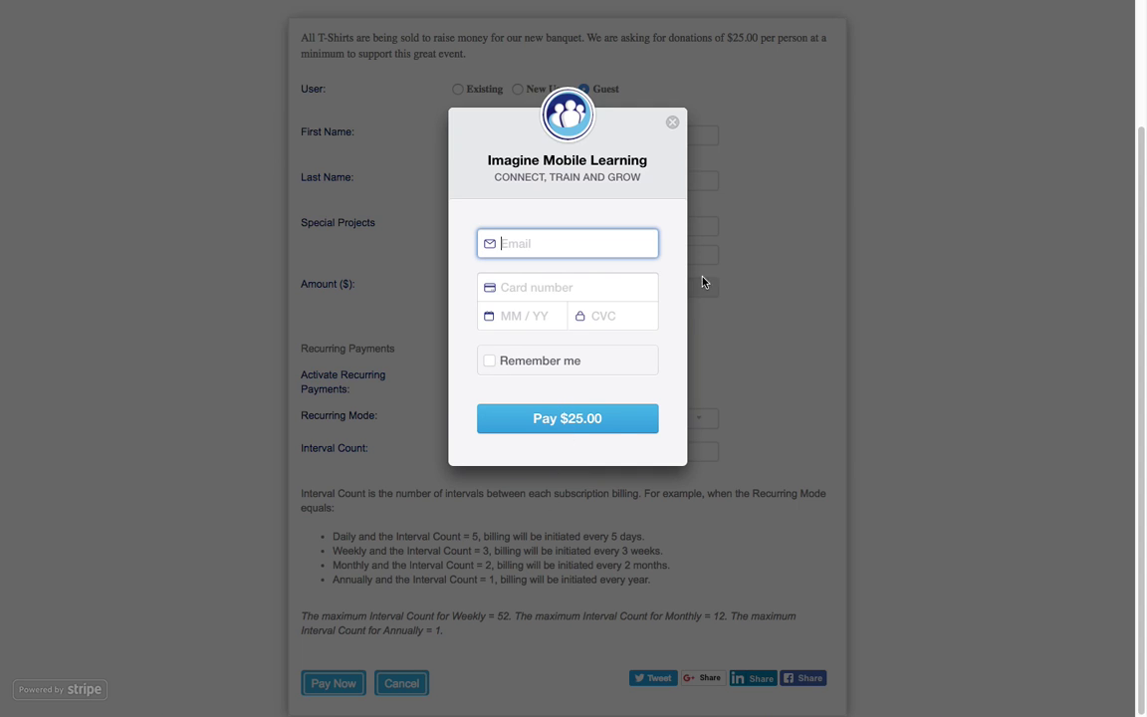
Step: Dismiss the card checkout and close the T-Shirt Sale preview tab
{"action": "left_click", "coordinate": [672, 121]}
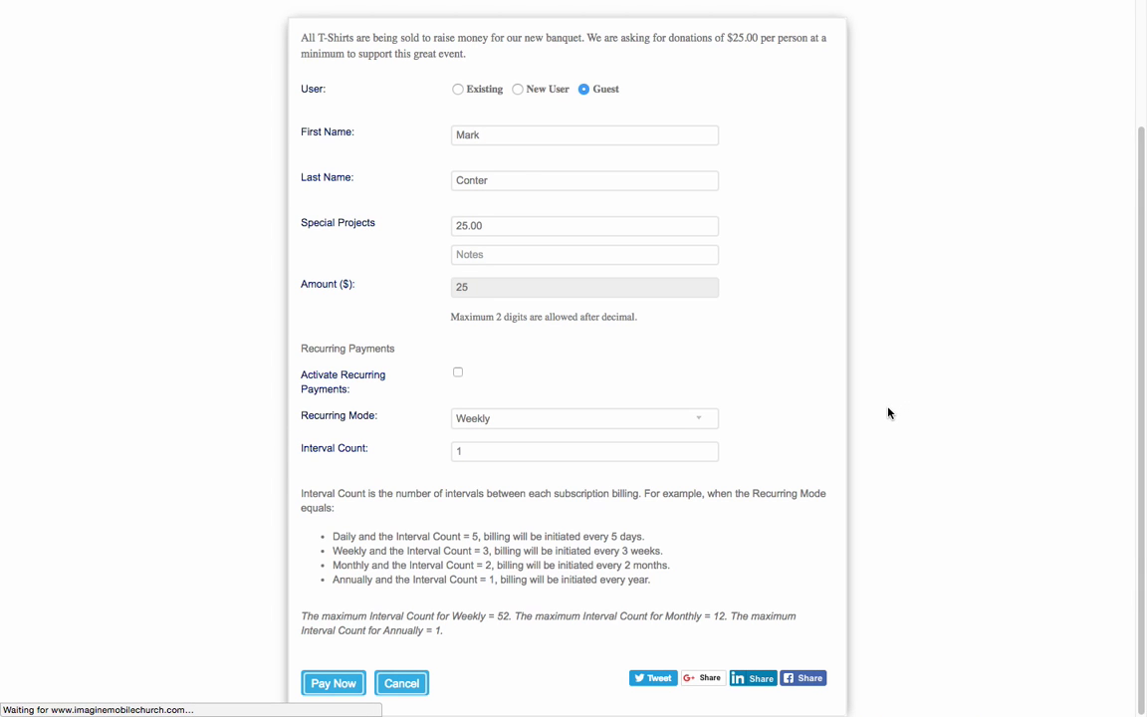
{"action": "scroll", "coordinate": [889, 413], "scroll_direction": "up", "scroll_amount": 3}
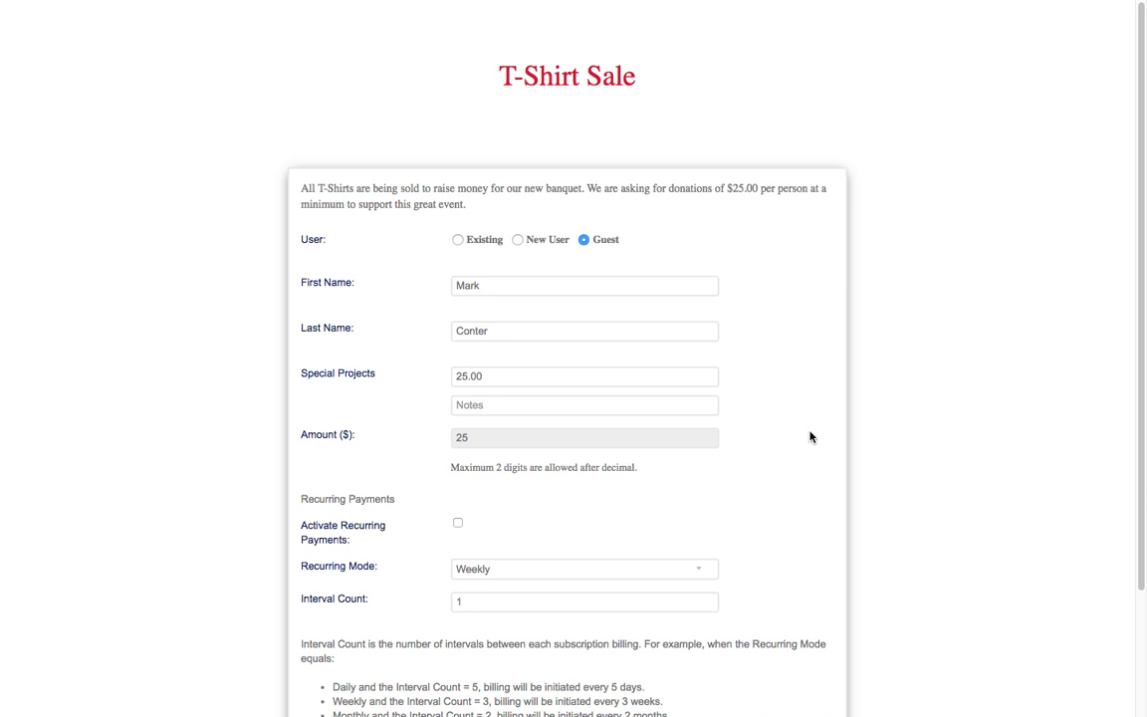
{"action": "mouse_move", "coordinate": [607, 3]}
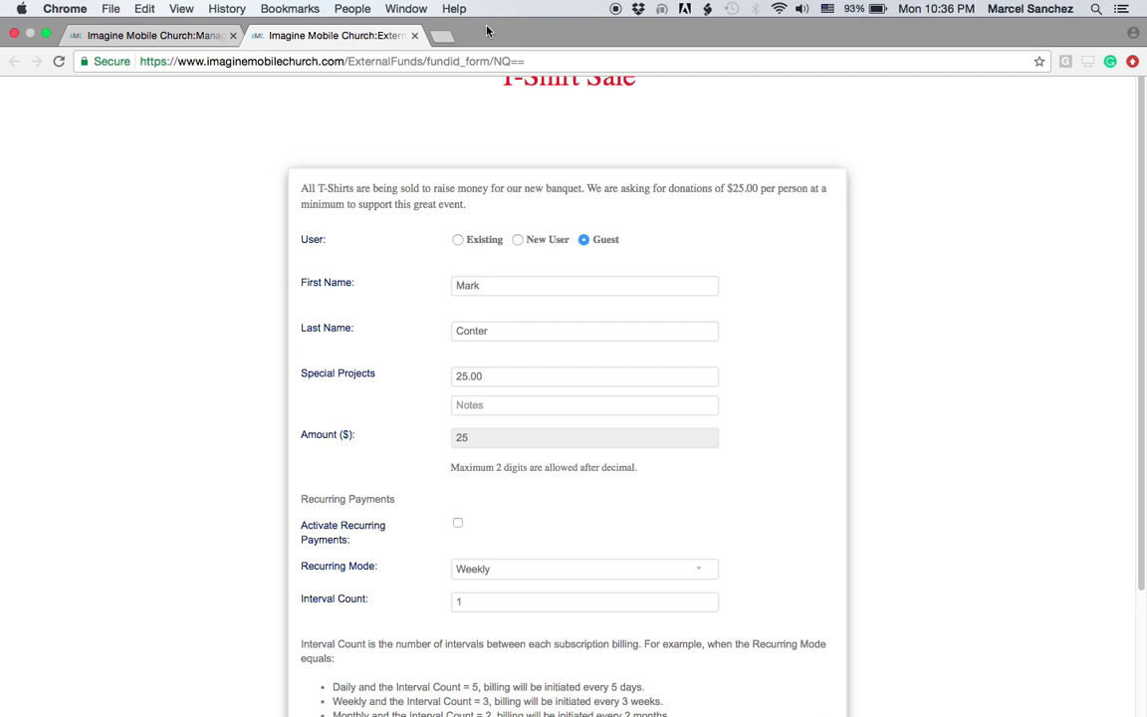
{"action": "left_click", "coordinate": [415, 36]}
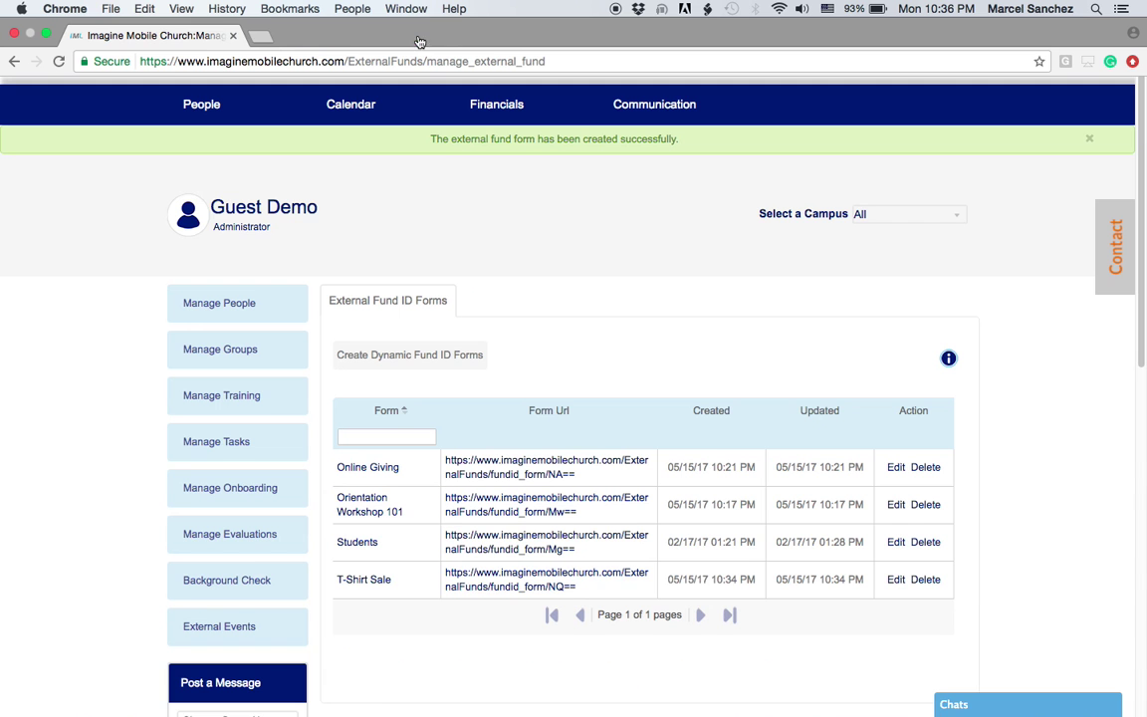
Step: Exit full screen from the browser's View menu to show the fund ID forms list
{"action": "left_click", "coordinate": [181, 9]}
{"action": "left_click", "coordinate": [178, 103]}
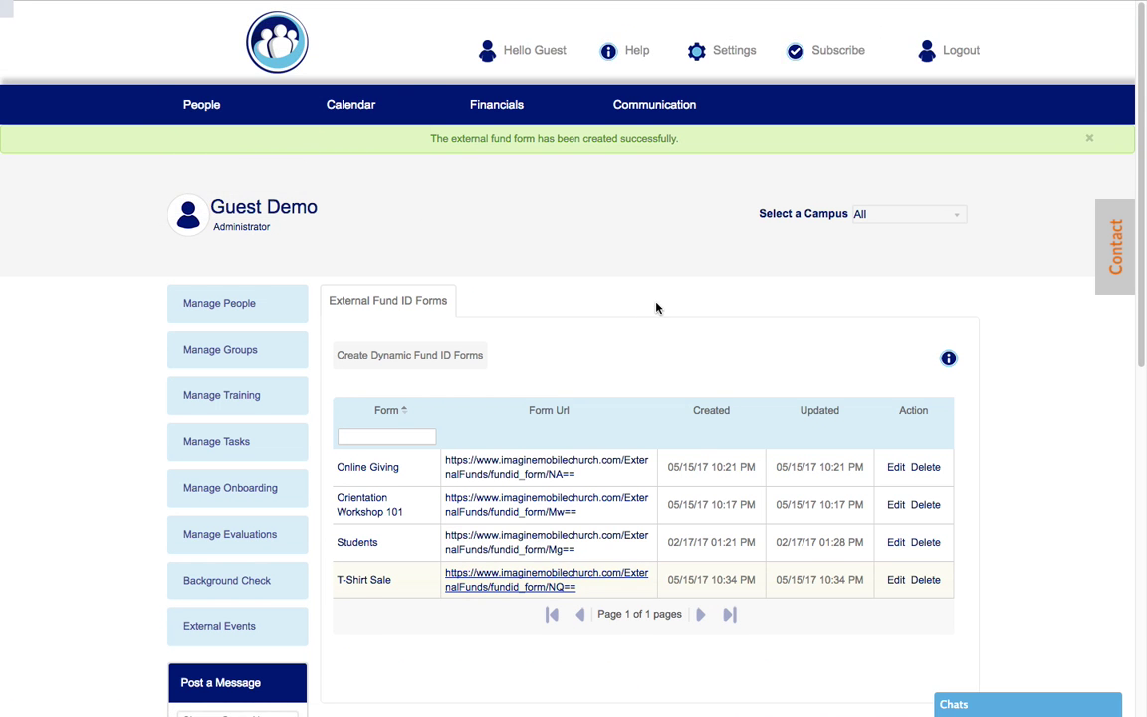
{"action": "scroll", "coordinate": [1009, 484], "scroll_direction": "down", "scroll_amount": 2}
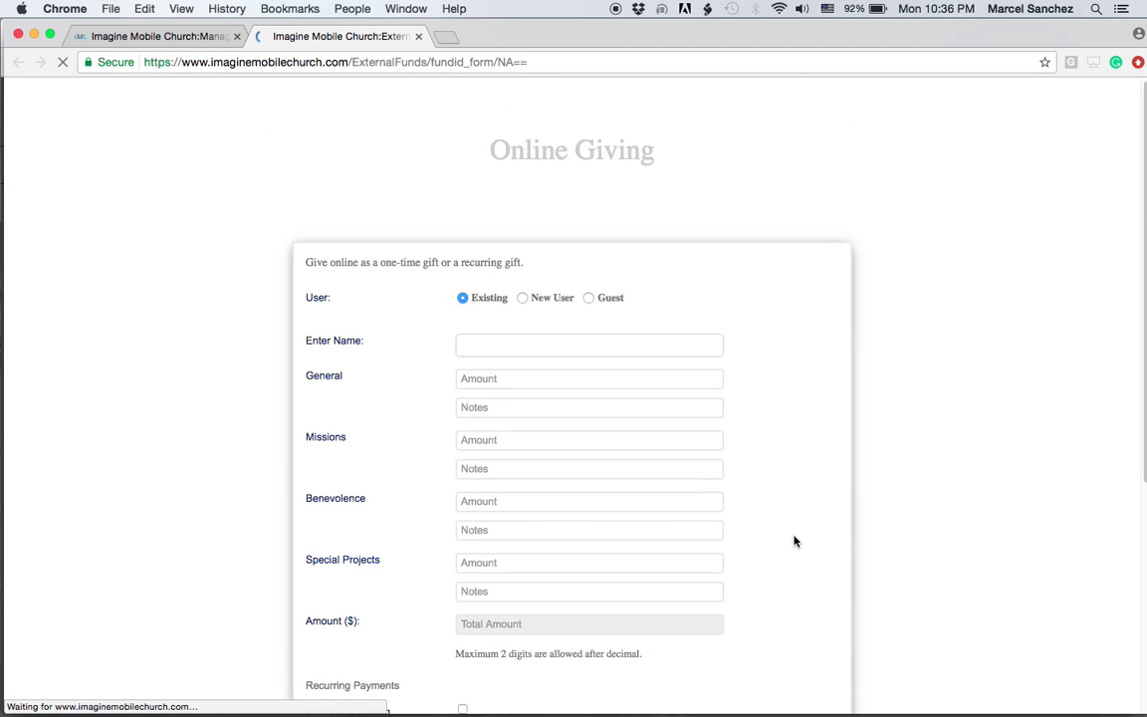
Step: Set Recurring Mode to Monthly and highlight the Interval Count help text
{"action": "scroll", "coordinate": [793, 537], "scroll_direction": "down", "scroll_amount": 2}
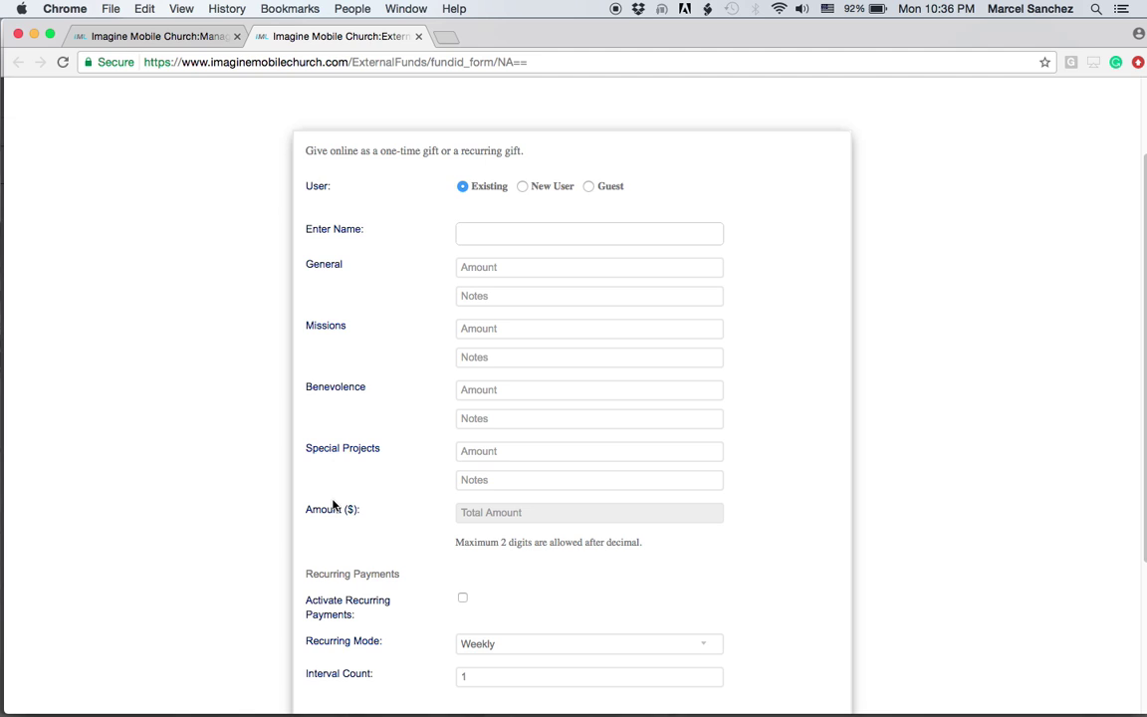
{"action": "scroll", "coordinate": [343, 479], "scroll_direction": "down", "scroll_amount": 4}
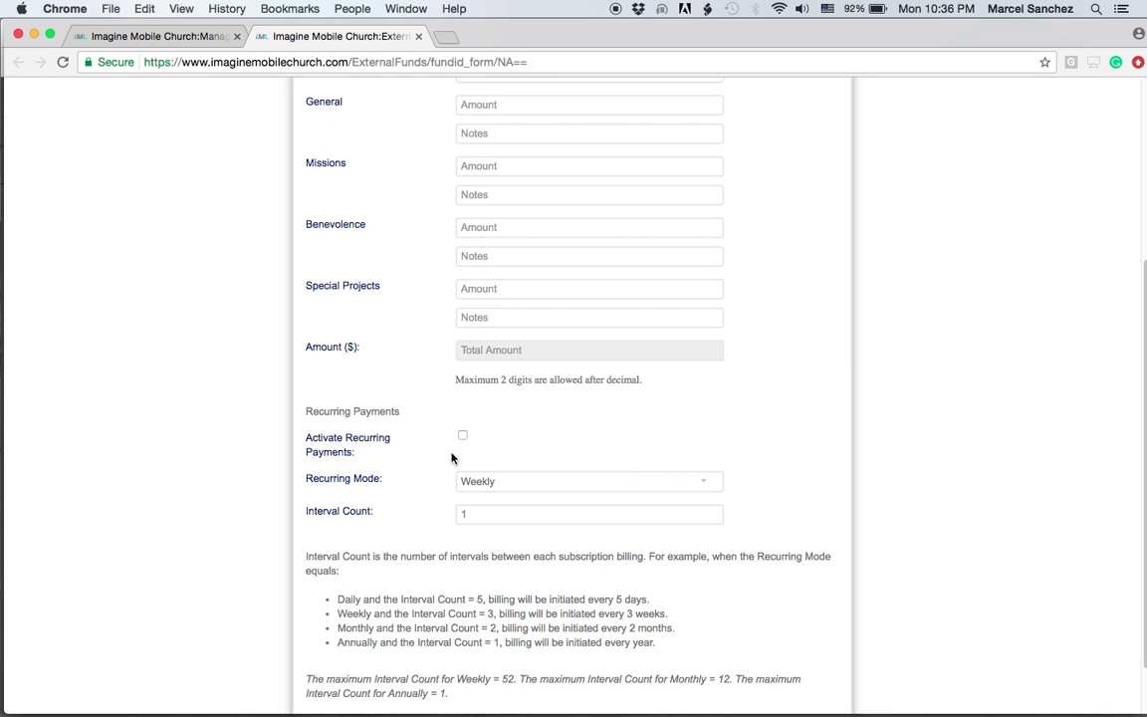
{"action": "left_click", "coordinate": [478, 483]}
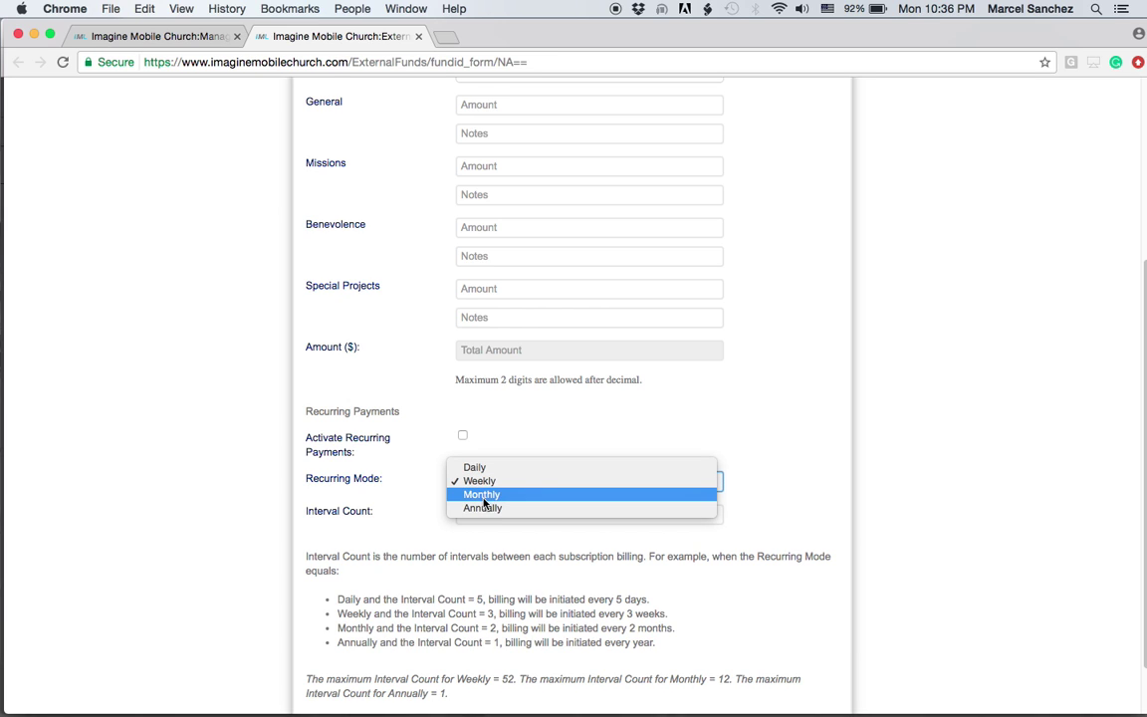
{"action": "left_click", "coordinate": [483, 494]}
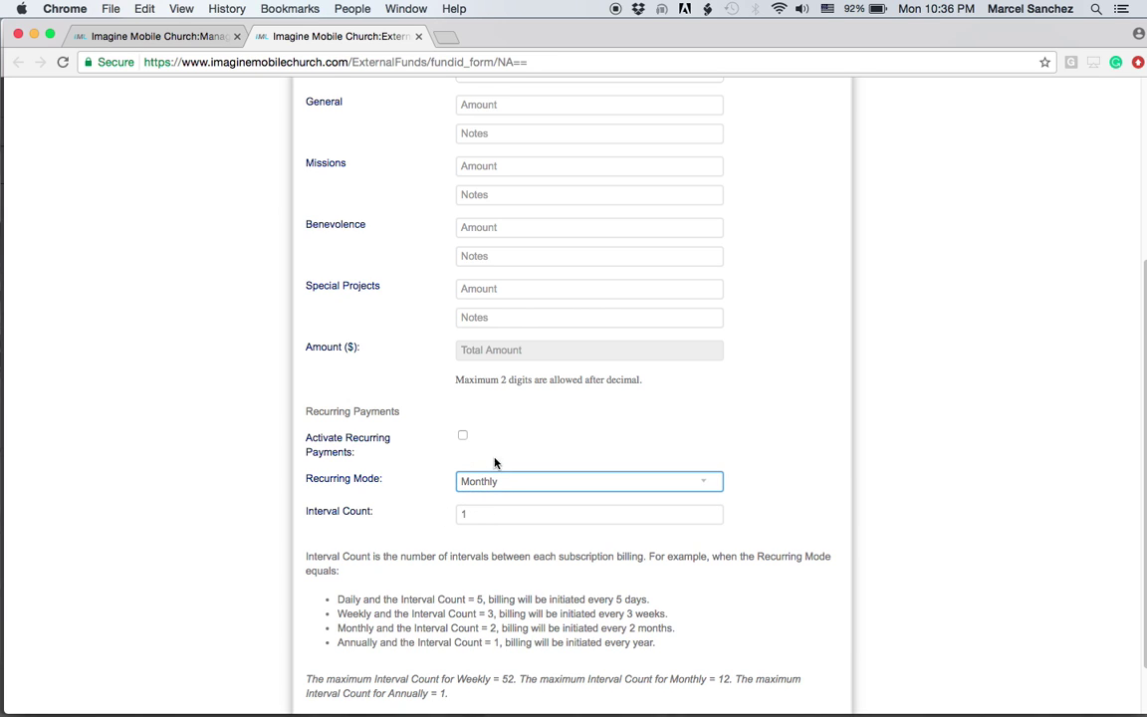
{"action": "scroll", "coordinate": [492, 427], "scroll_direction": "up", "scroll_amount": 3}
{"action": "scroll", "coordinate": [492, 427], "scroll_direction": "down", "scroll_amount": 5}
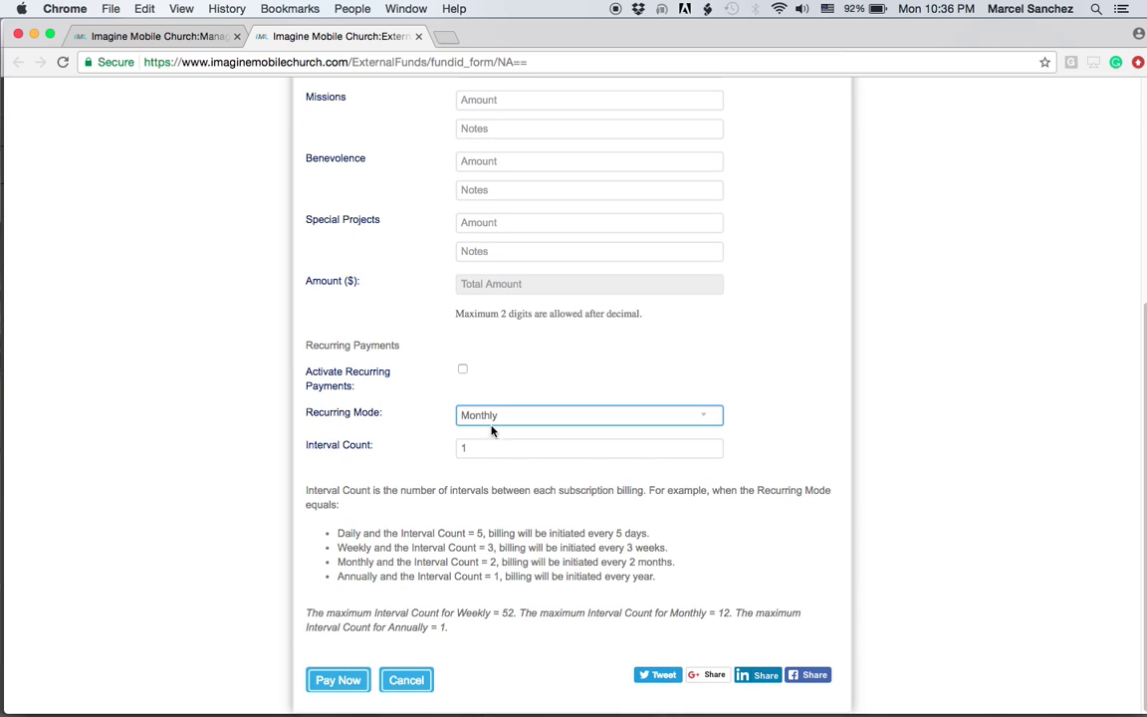
{"action": "left_click_drag", "start_coordinate": [306, 490], "coordinate": [663, 578]}
{"action": "left_click", "coordinate": [602, 517]}
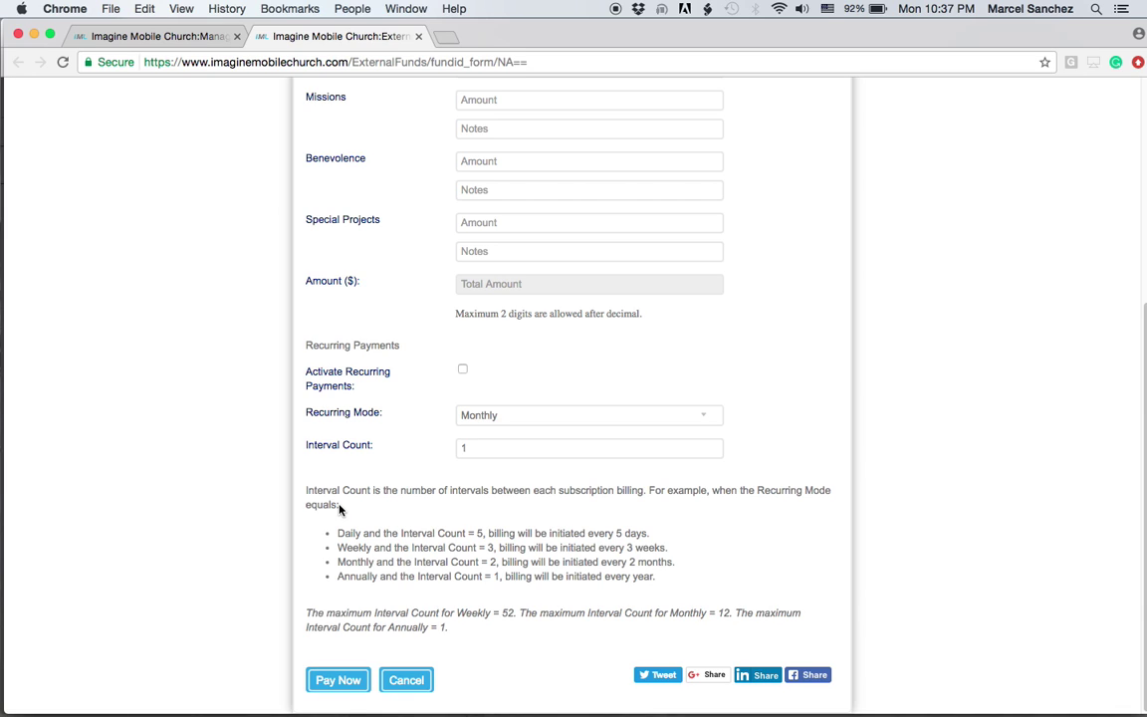
Step: Try Recurring Mode Daily with an Interval Count of 5
{"action": "left_click", "coordinate": [478, 415]}
{"action": "left_click", "coordinate": [484, 402]}
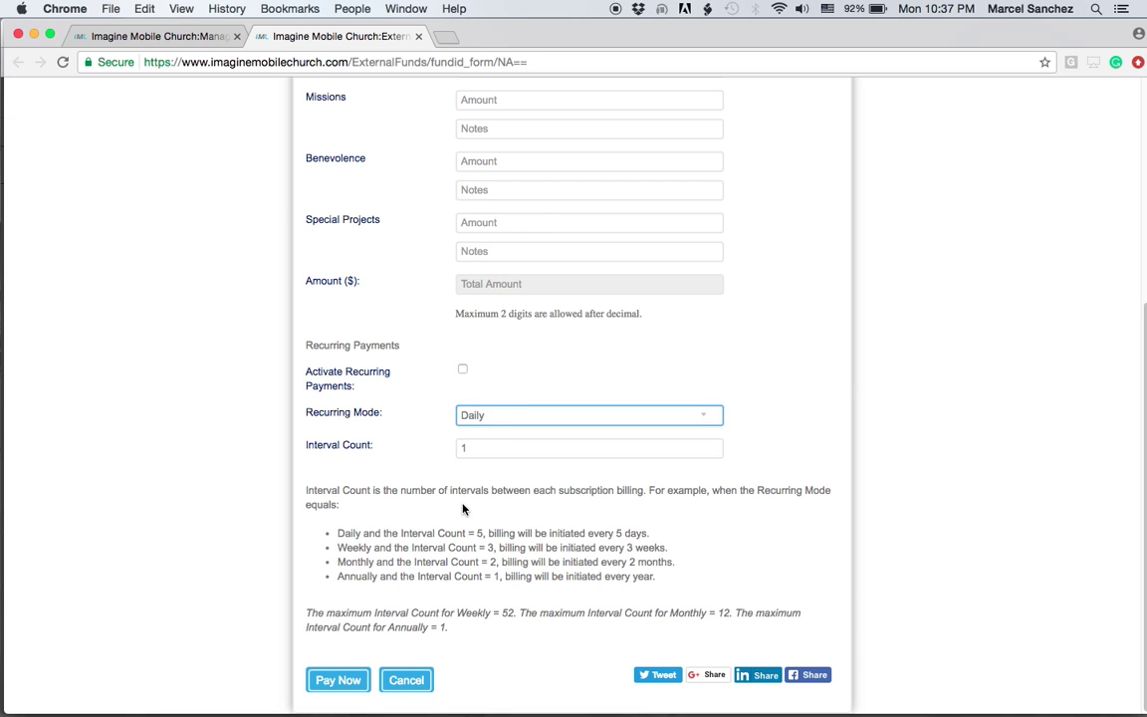
{"action": "left_click", "coordinate": [474, 449]}
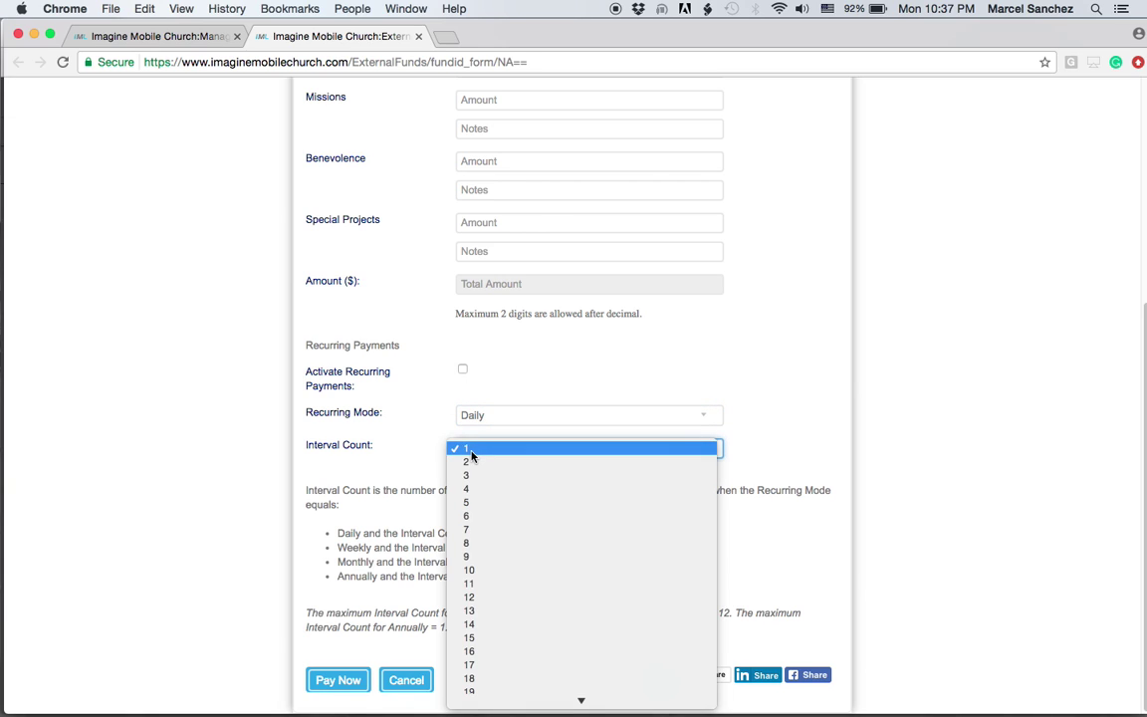
{"action": "left_click", "coordinate": [488, 499]}
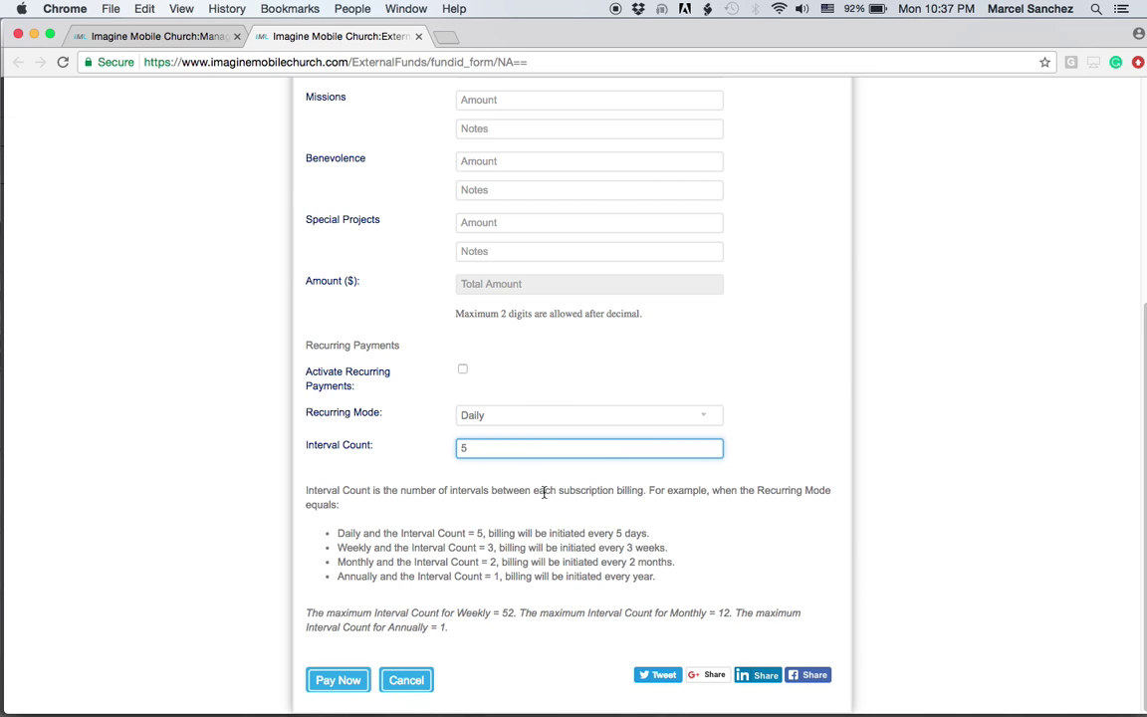
Step: Change Recurring Mode to Weekly and Interval Count to 3
{"action": "left_click", "coordinate": [490, 415]}
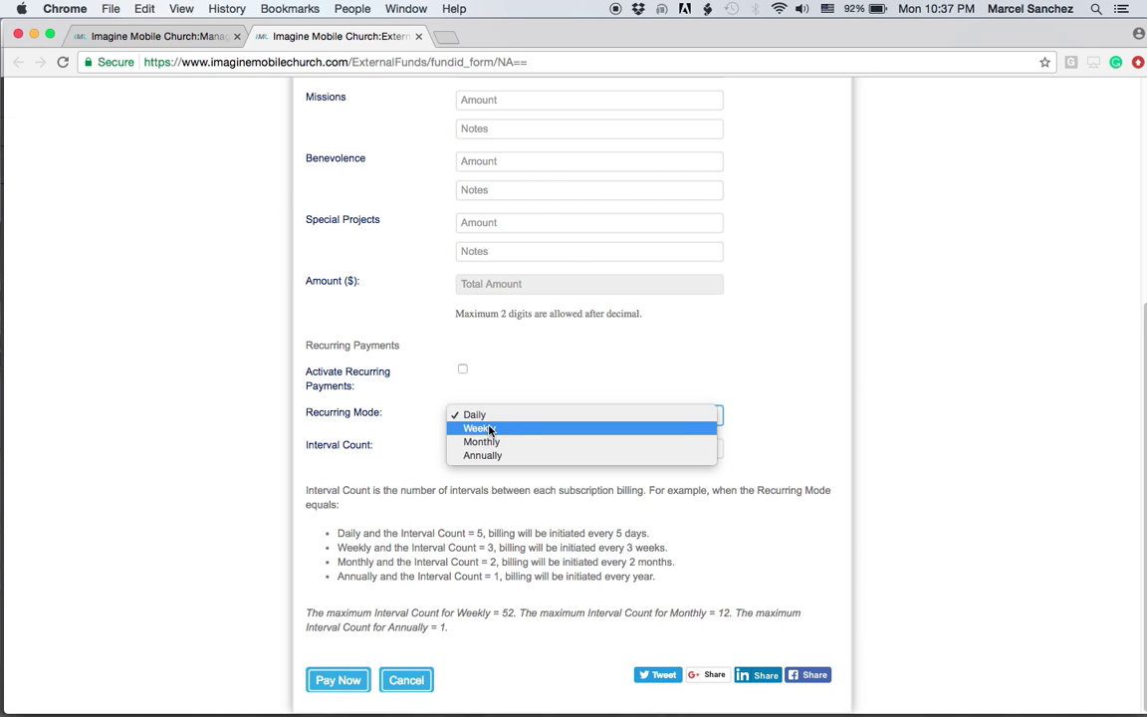
{"action": "left_click", "coordinate": [489, 430]}
{"action": "left_click", "coordinate": [500, 450]}
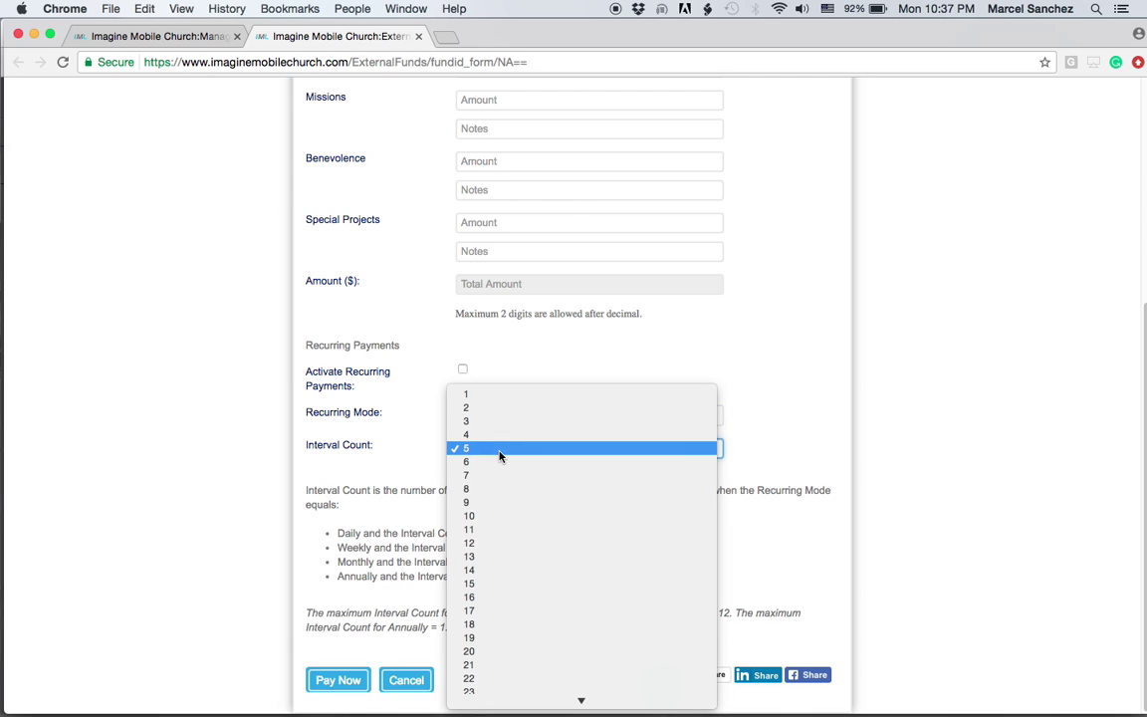
{"action": "left_click", "coordinate": [492, 421]}
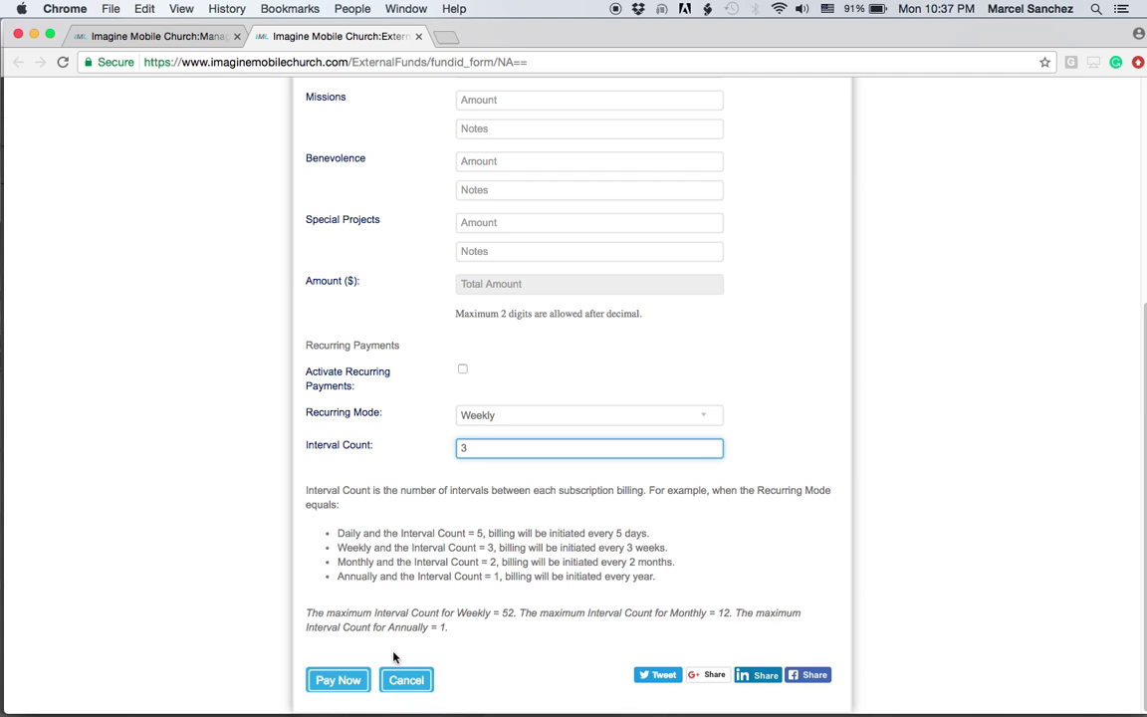
Step: Look over the Online Giving payment page preview, then close it to return to the T-Shirt Sale forms list
{"action": "scroll", "coordinate": [372, 647], "scroll_direction": "up", "scroll_amount": 5}
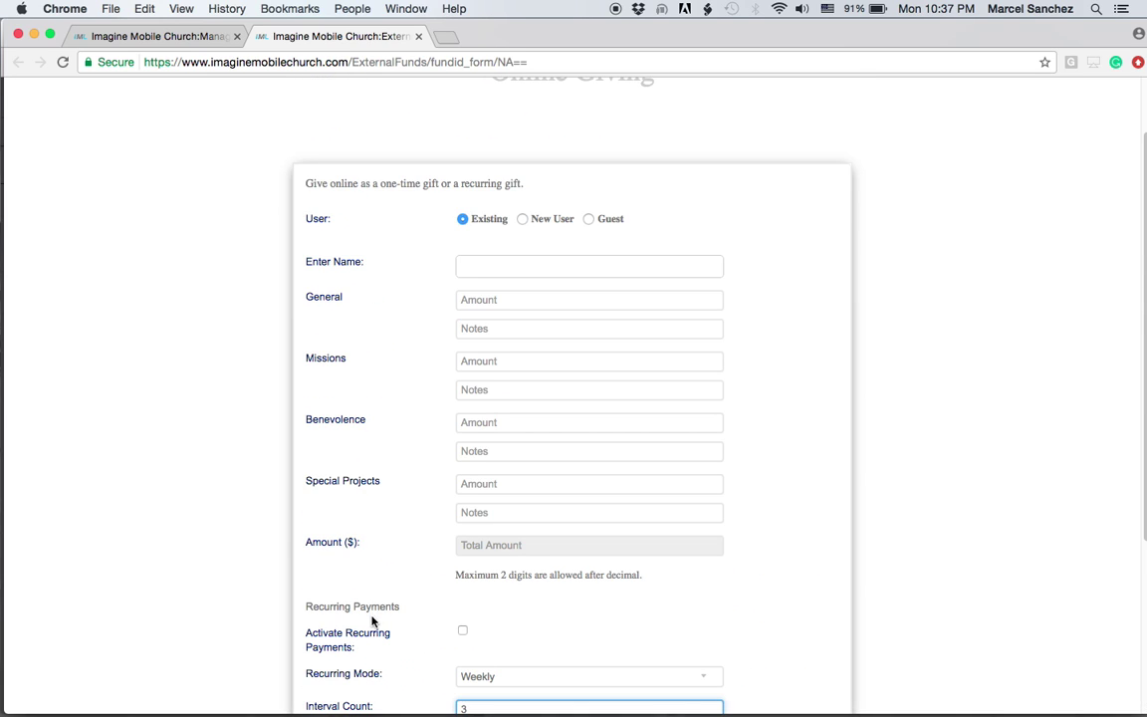
{"action": "scroll", "coordinate": [373, 617], "scroll_direction": "down", "scroll_amount": 5}
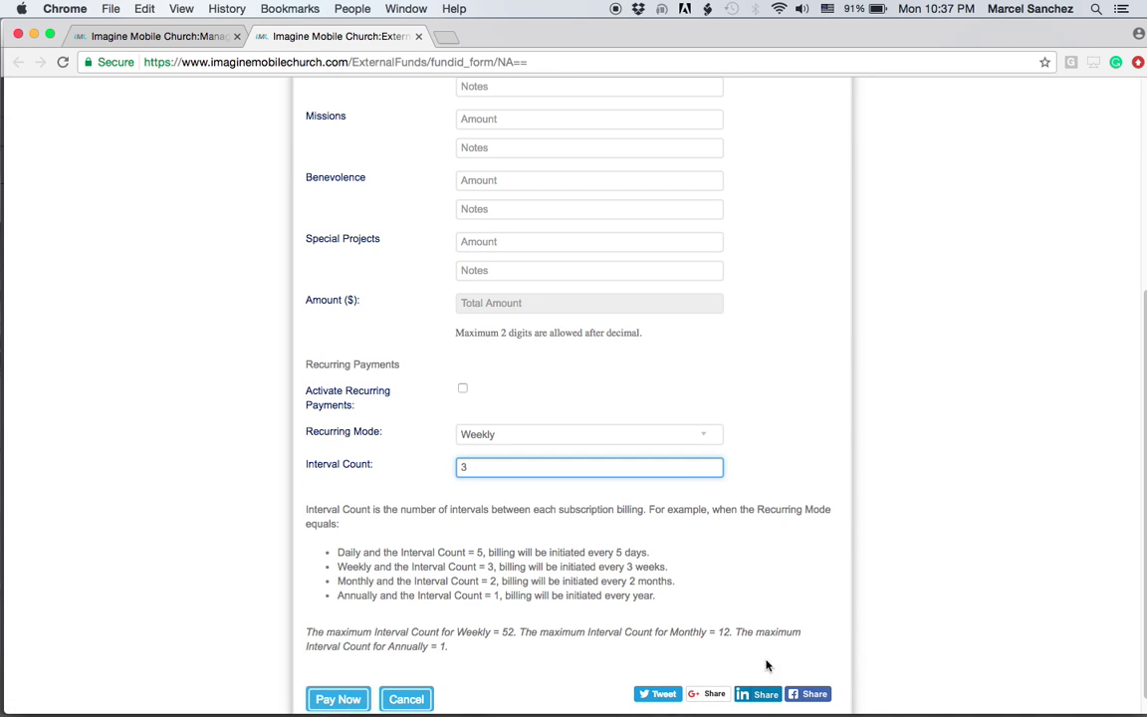
{"action": "scroll", "coordinate": [687, 636], "scroll_direction": "up", "scroll_amount": 3}
{"action": "scroll", "coordinate": [687, 635], "scroll_direction": "up", "scroll_amount": 4}
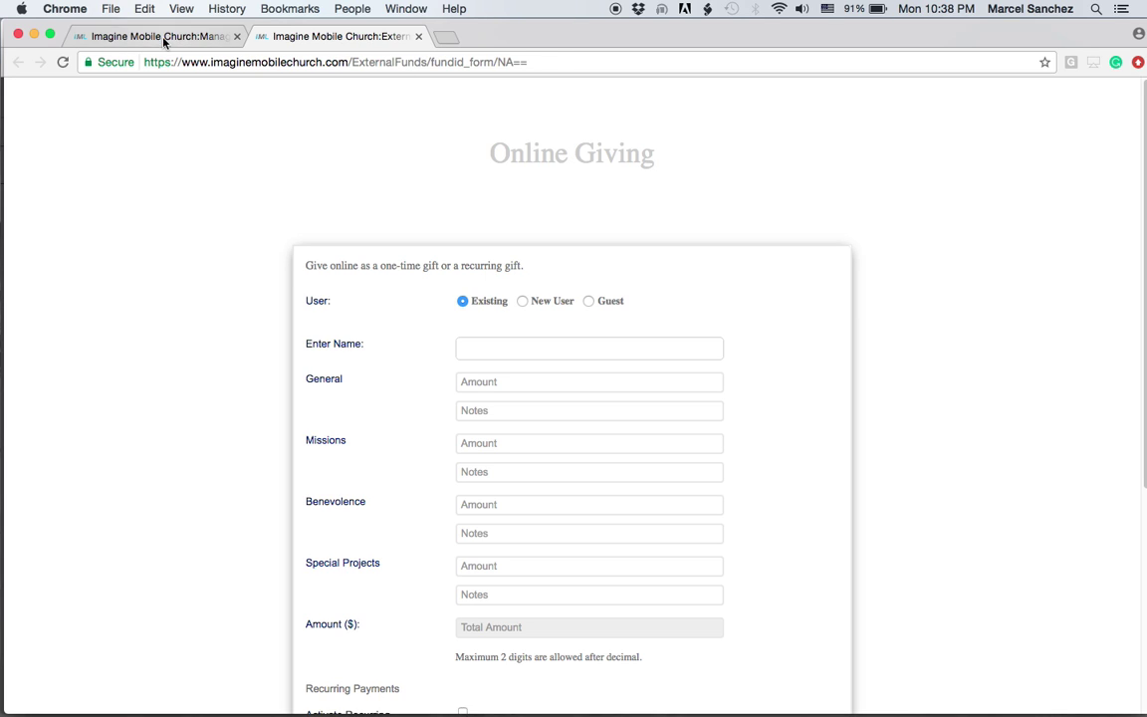
{"action": "left_click", "coordinate": [418, 36]}
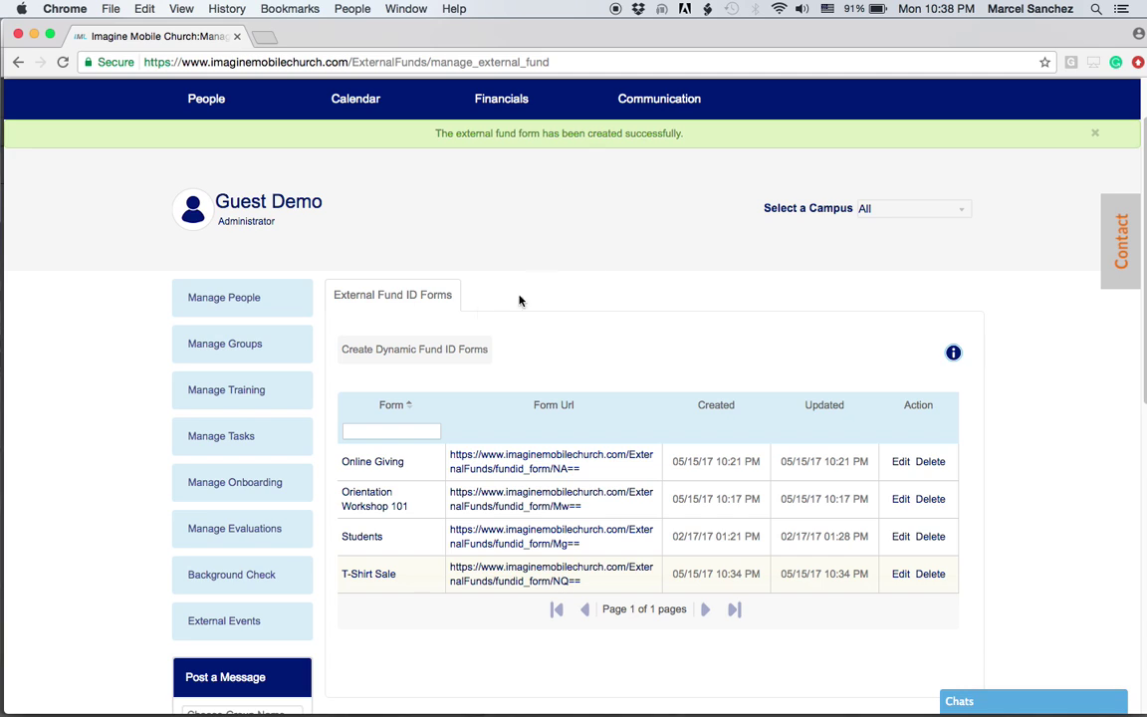
Step: Start a new dynamic fund ID form and select its description field
{"action": "left_click", "coordinate": [391, 349]}
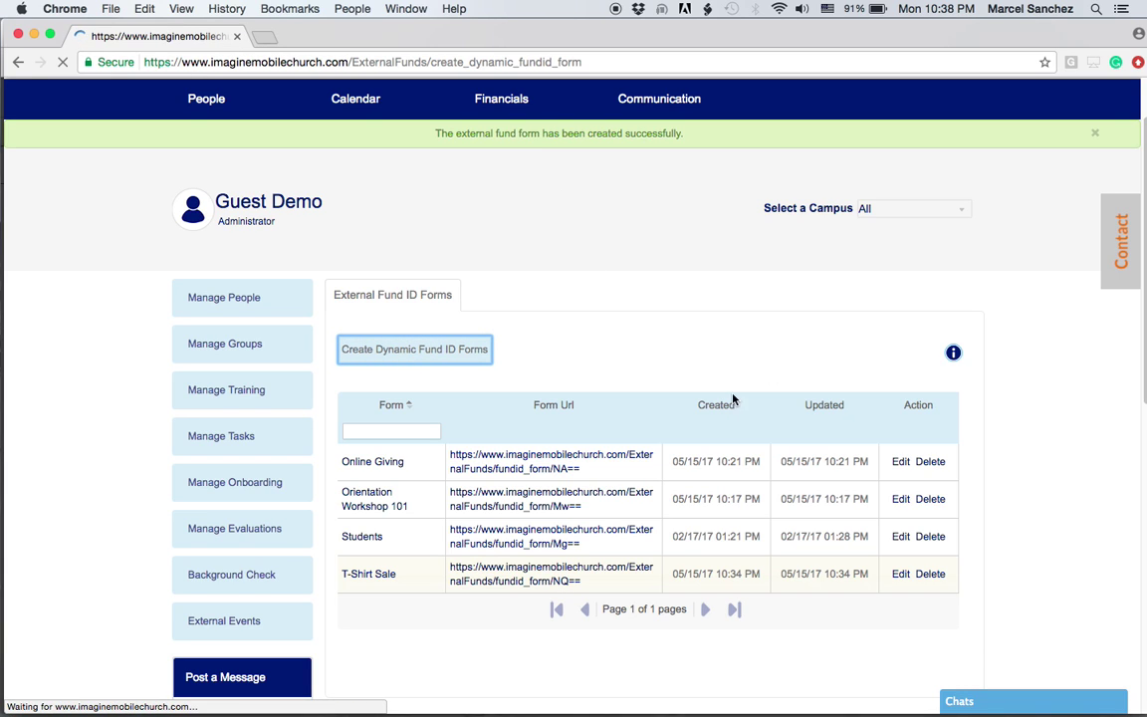
{"action": "scroll", "coordinate": [809, 364], "scroll_direction": "down", "scroll_amount": 4}
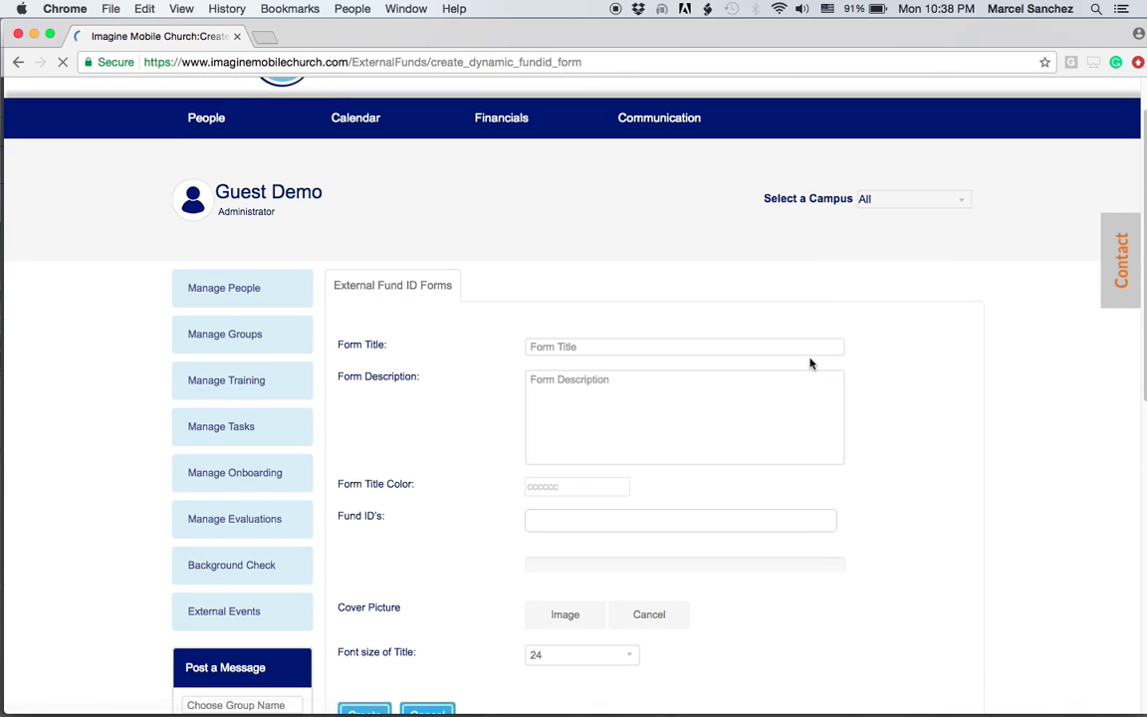
{"action": "left_click", "coordinate": [591, 265]}
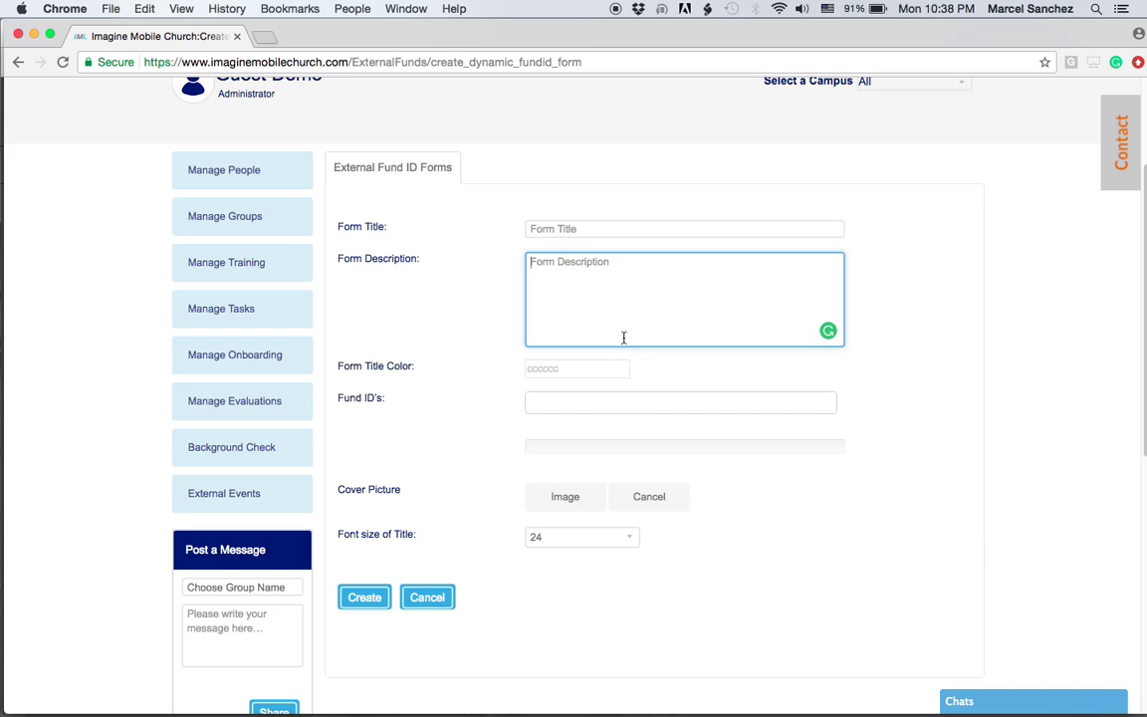
Step: Add Community Projects and Pro Templo as the form's fund IDs
{"action": "left_click", "coordinate": [583, 404]}
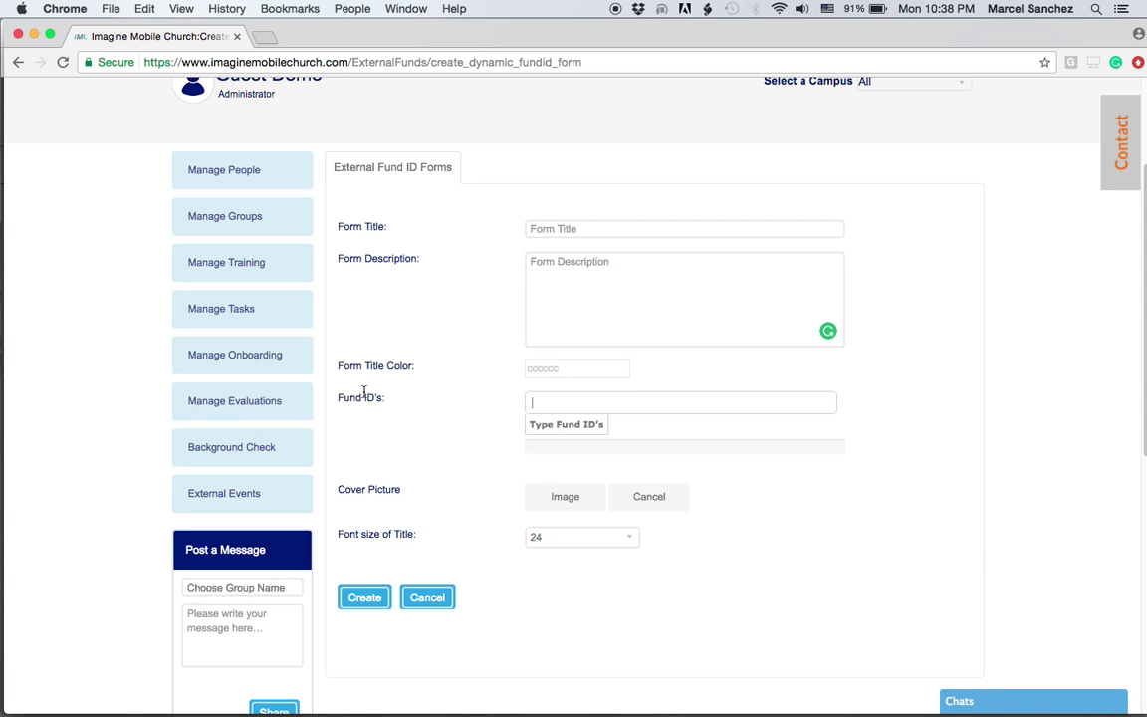
{"action": "type", "text": "p"}
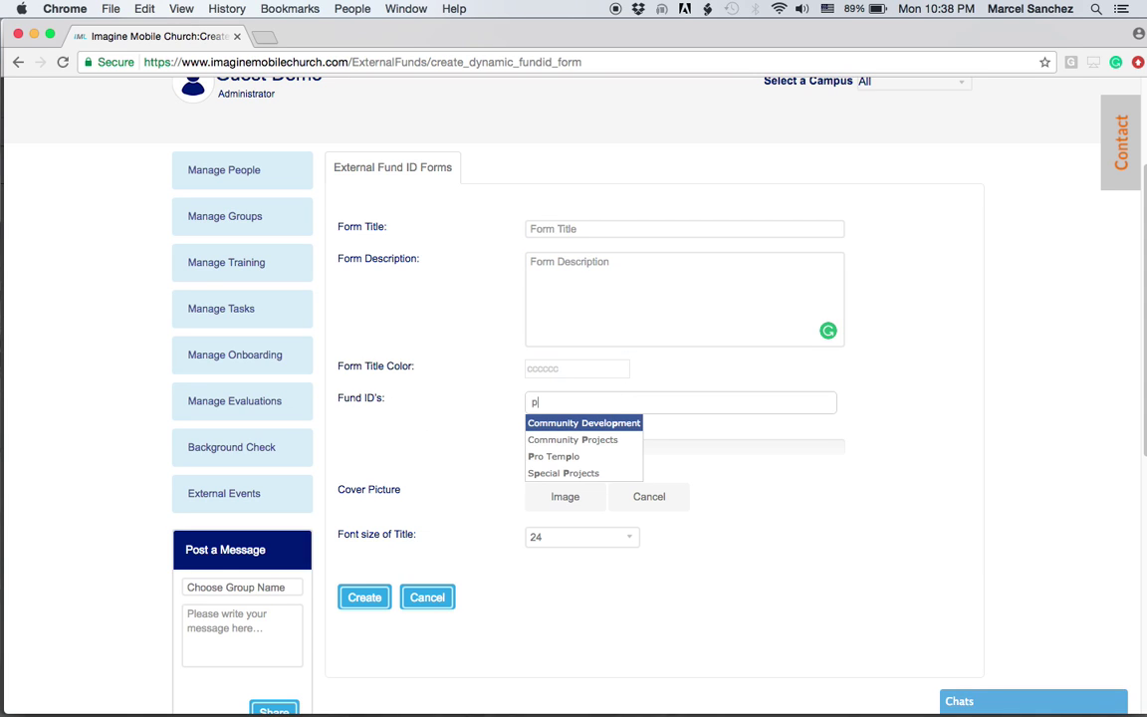
{"action": "key", "text": "Down"}
{"action": "key", "text": "Return"}
{"action": "type", "text": "p"}
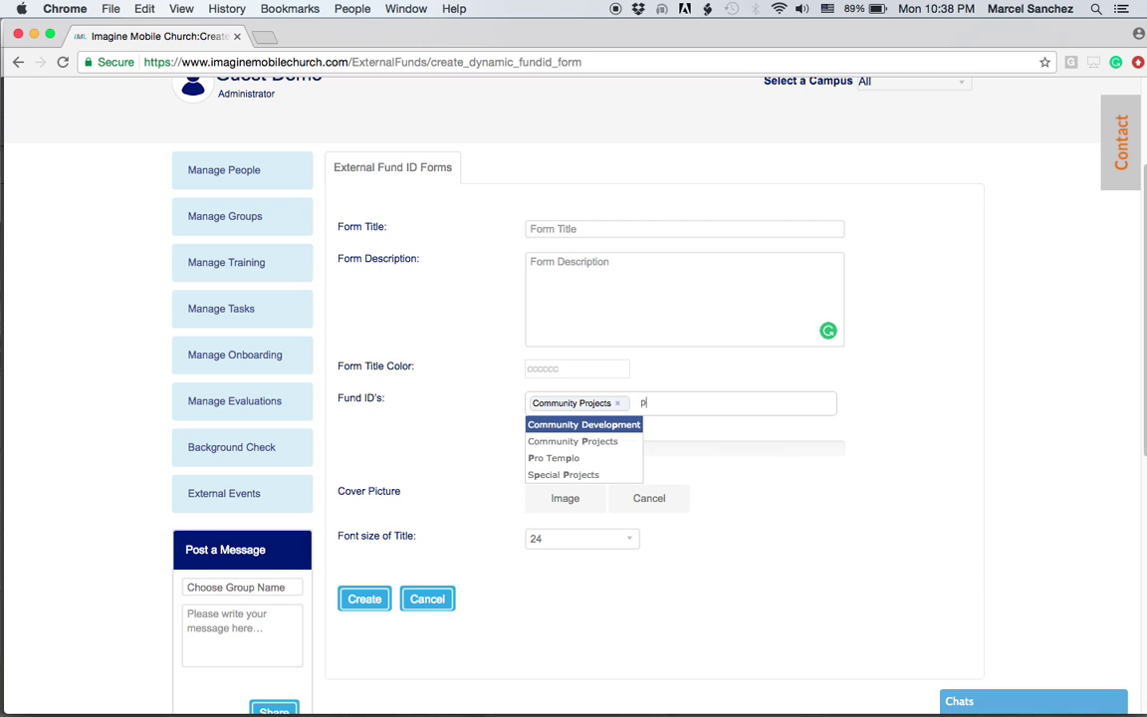
{"action": "key", "text": "Down"}
{"action": "key", "text": "Down"}
{"action": "key", "text": "Return"}
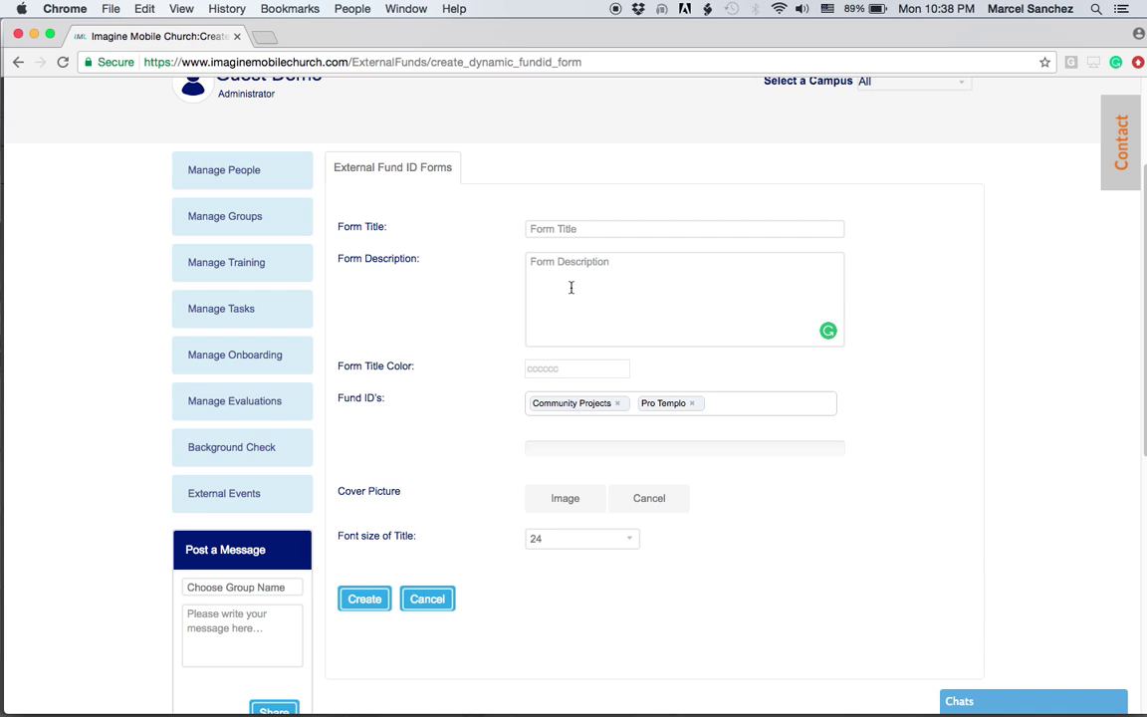
{"action": "scroll", "coordinate": [578, 309], "scroll_direction": "up", "scroll_amount": 3}
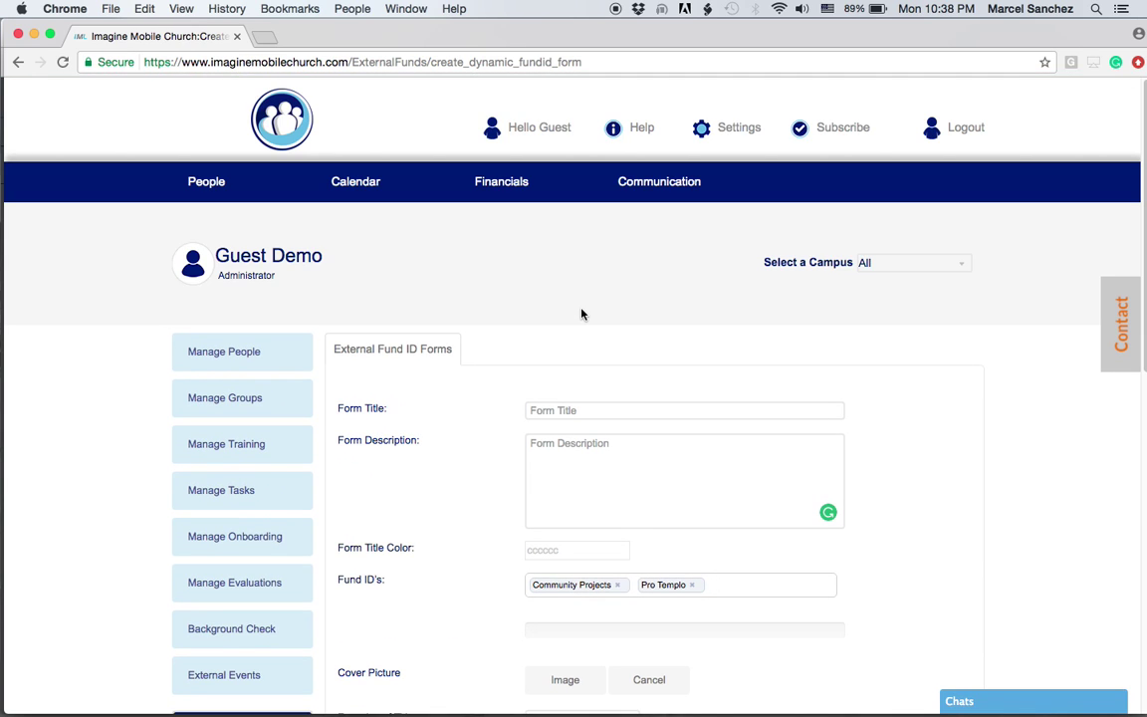